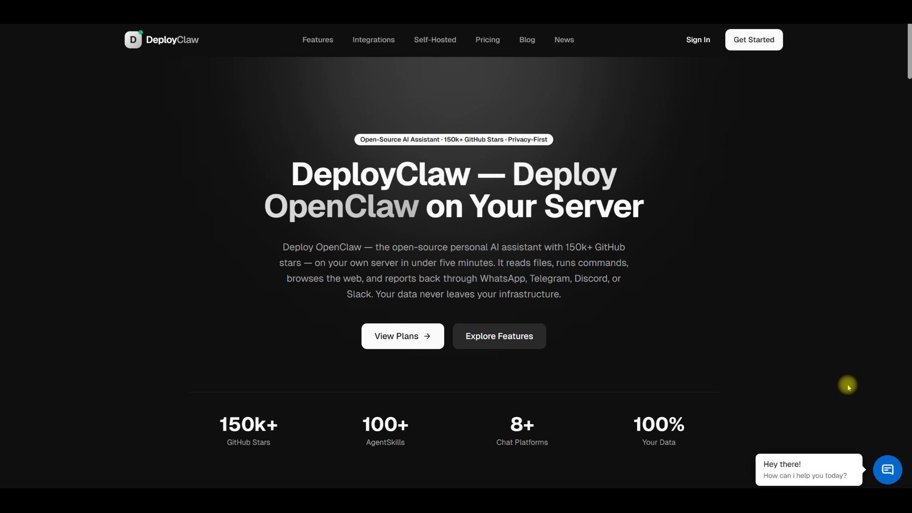
{"action": "left_click_drag", "start_coordinate": [523, 168], "coordinate": [660, 261]}
{"action": "left_click", "coordinate": [706, 268]}
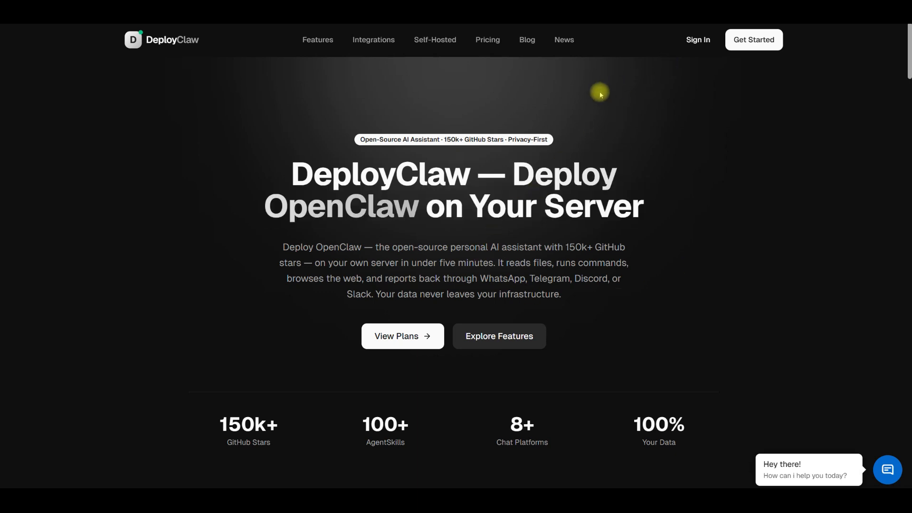
Step: Sign in to DeployClaw and start adding a new server from the dashboard
{"action": "left_click", "coordinate": [700, 39]}
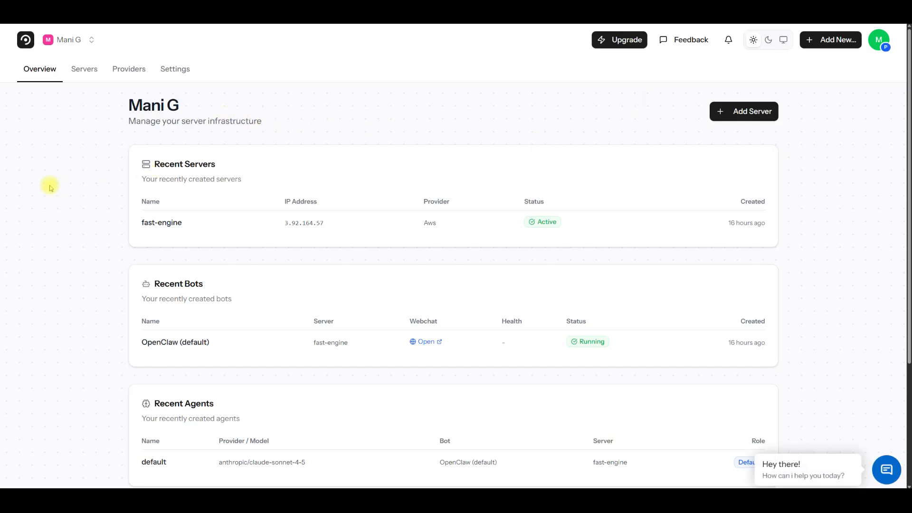
{"action": "left_click", "coordinate": [756, 111]}
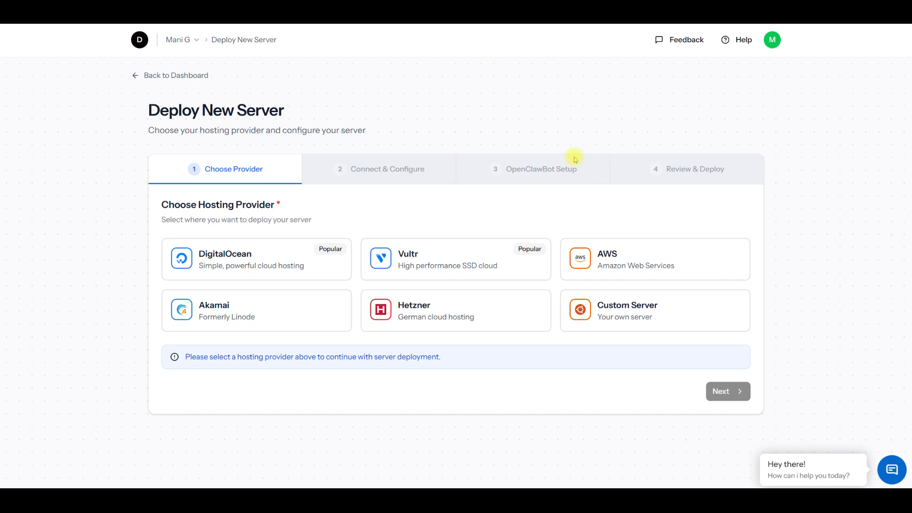
Step: Choose AWS as the hosting provider, using the existing AWS ekgfuh connection and the us-east-1 region
{"action": "left_click", "coordinate": [646, 262]}
{"action": "left_click", "coordinate": [724, 354]}
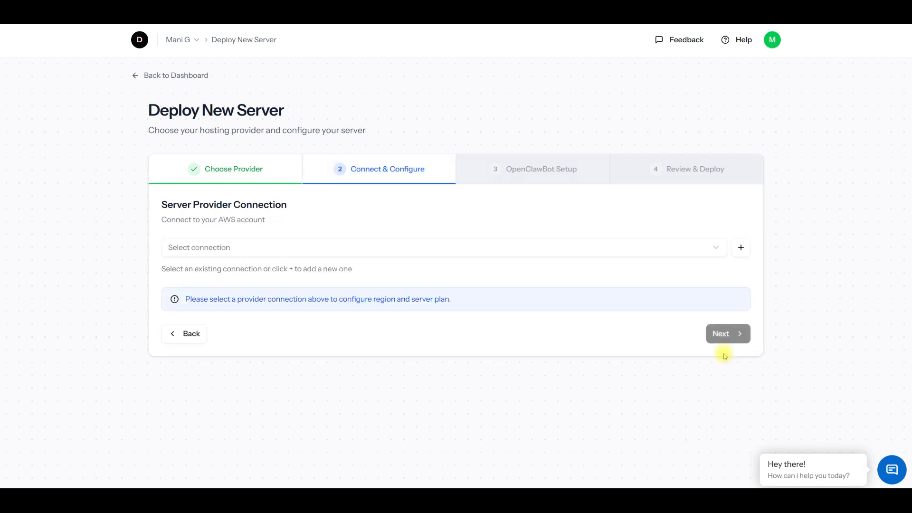
{"action": "left_click", "coordinate": [290, 249]}
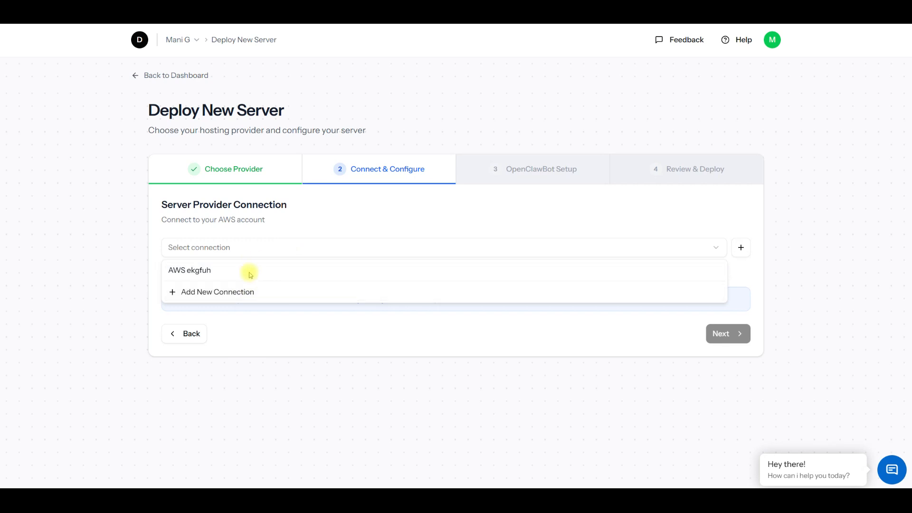
{"action": "left_click", "coordinate": [242, 292]}
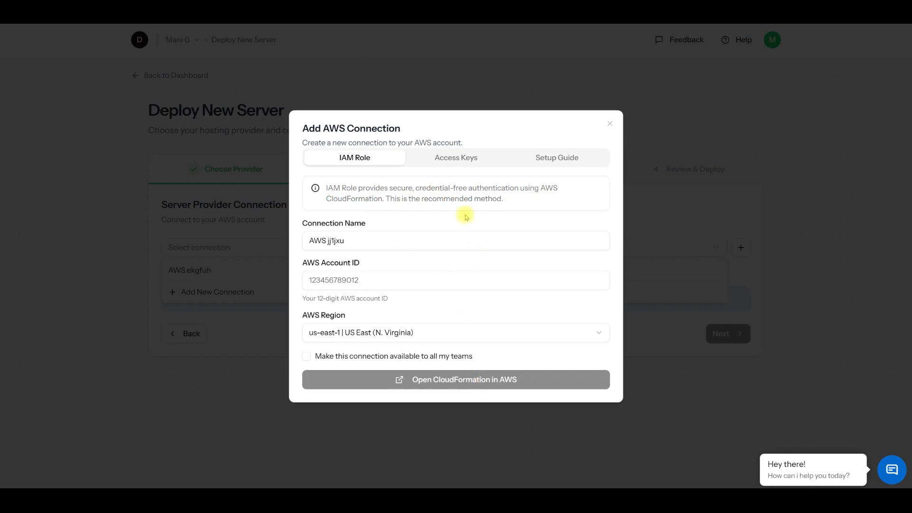
{"action": "left_click", "coordinate": [610, 124]}
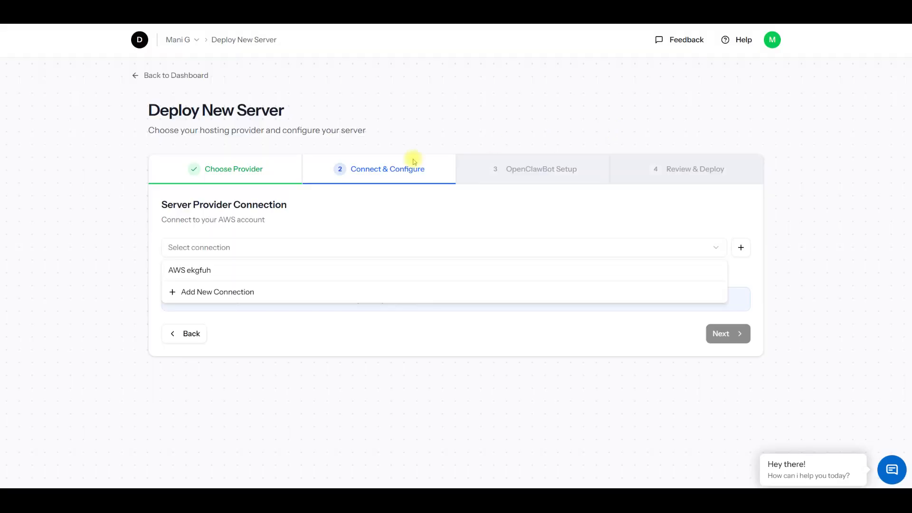
{"action": "left_click", "coordinate": [217, 275]}
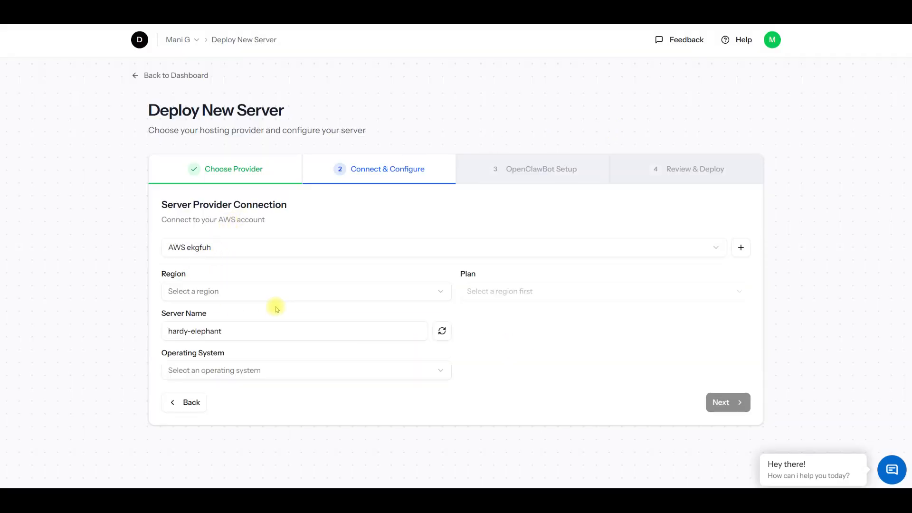
{"action": "left_click", "coordinate": [252, 293]}
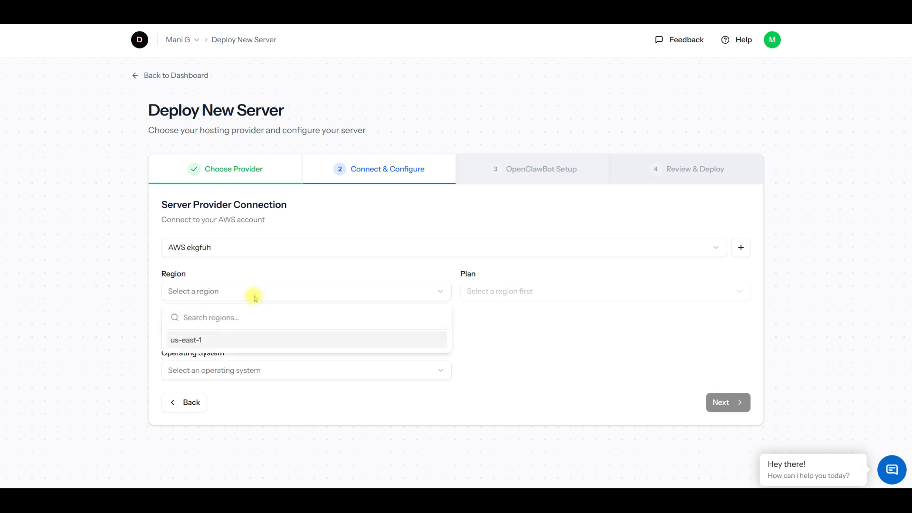
{"action": "left_click", "coordinate": [228, 340]}
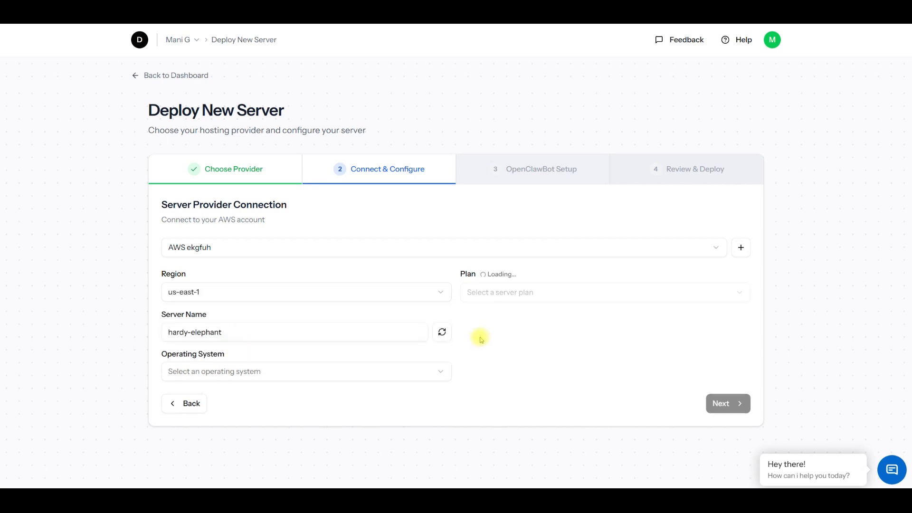
Step: Select the c6i.large plan for the server
{"action": "left_click", "coordinate": [524, 292]}
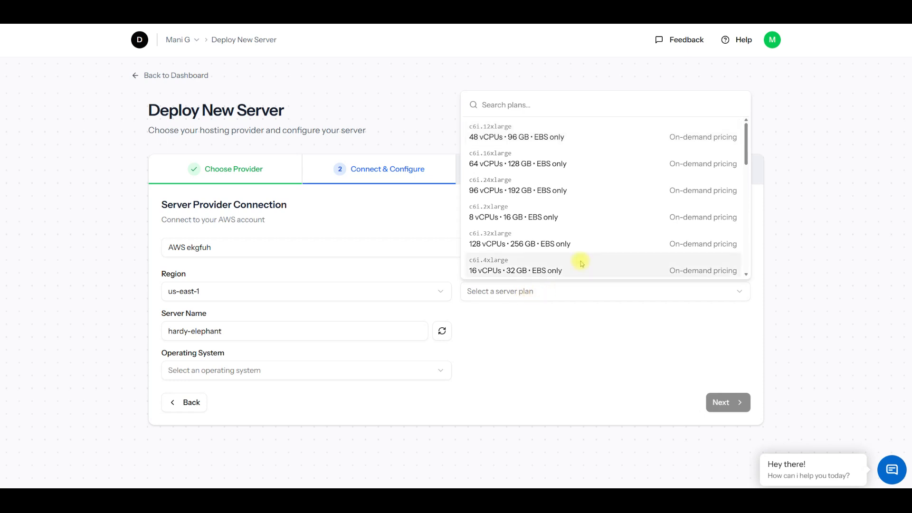
{"action": "scroll", "coordinate": [581, 262], "scroll_direction": "down", "scroll_amount": 4}
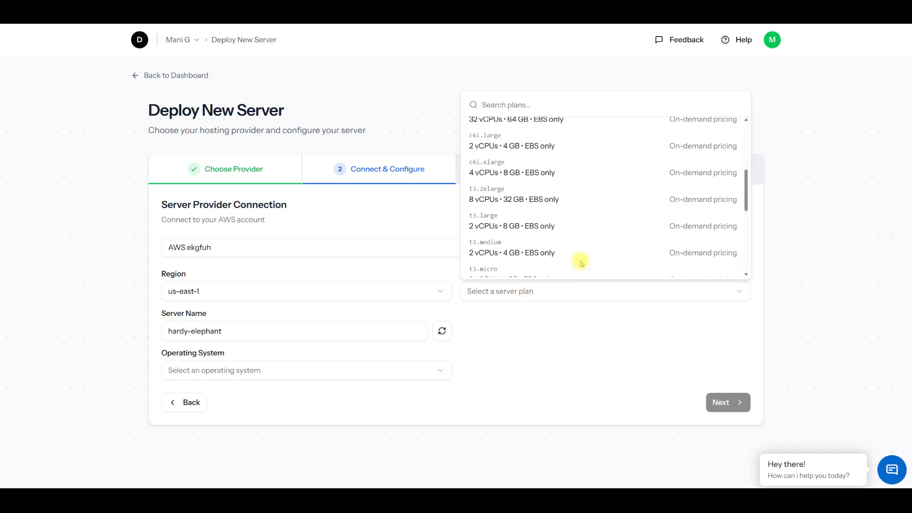
{"action": "left_click", "coordinate": [545, 149]}
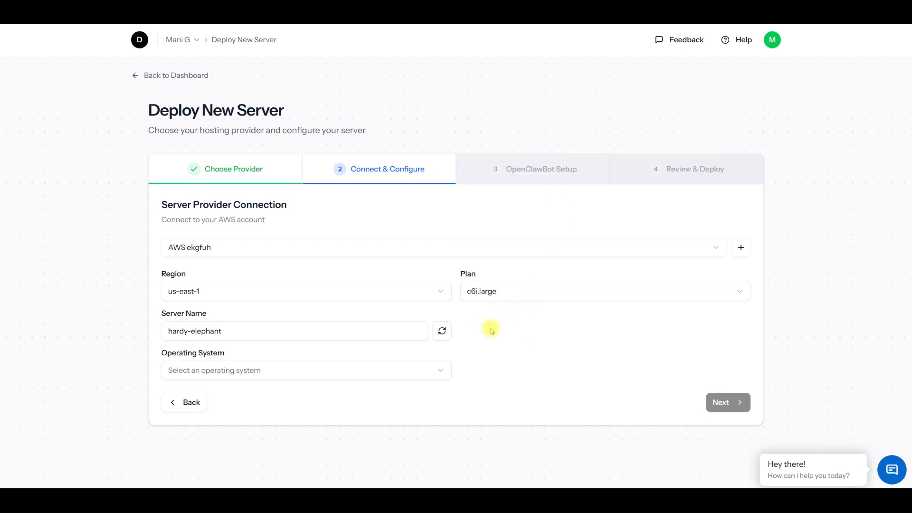
Step: Set the server plan to t3a.medium and the operating system to Ubuntu 24.04 LTS, and continue to the OpenClawBot setup
{"action": "left_click", "coordinate": [510, 292]}
{"action": "scroll", "coordinate": [566, 245], "scroll_direction": "down", "scroll_amount": 10}
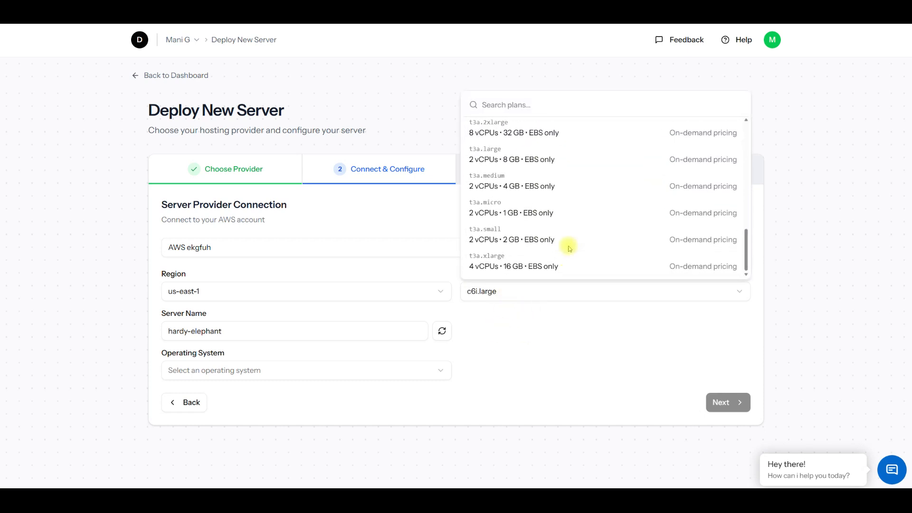
{"action": "left_click", "coordinate": [547, 185]}
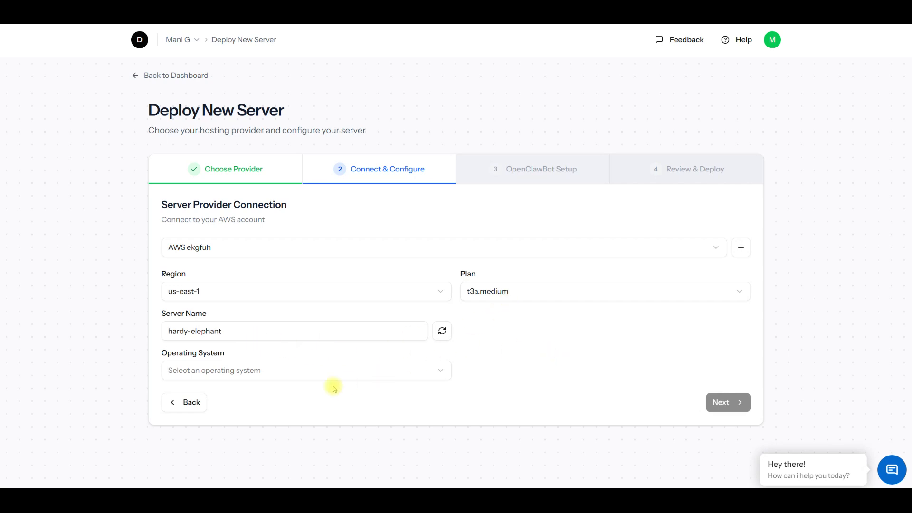
{"action": "left_click", "coordinate": [278, 377]}
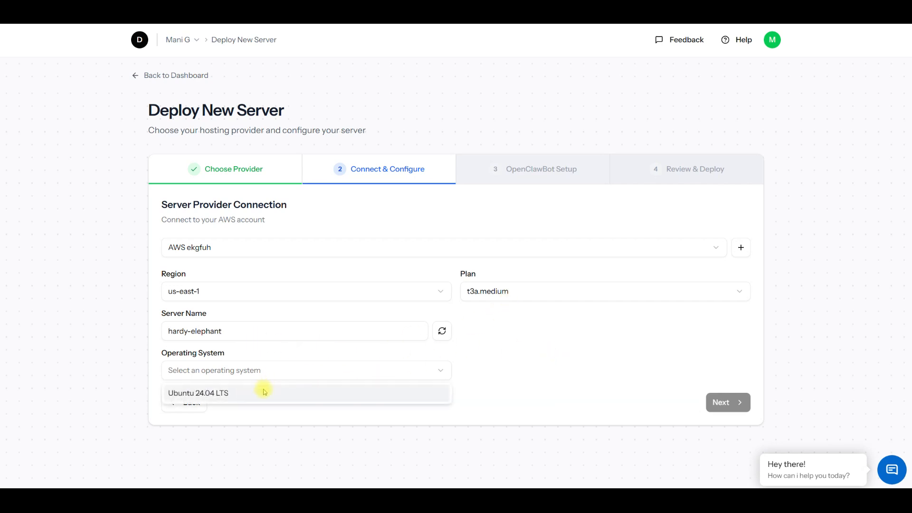
{"action": "left_click", "coordinate": [263, 393]}
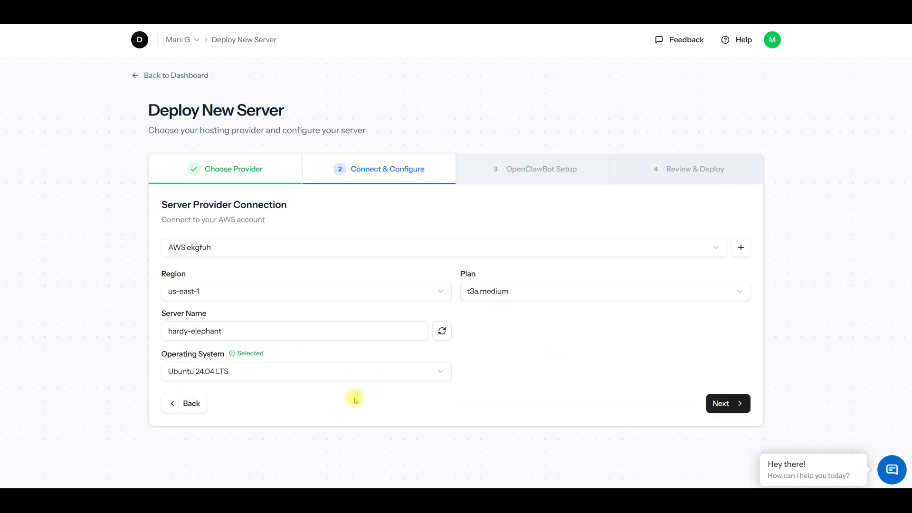
{"action": "left_click", "coordinate": [719, 403]}
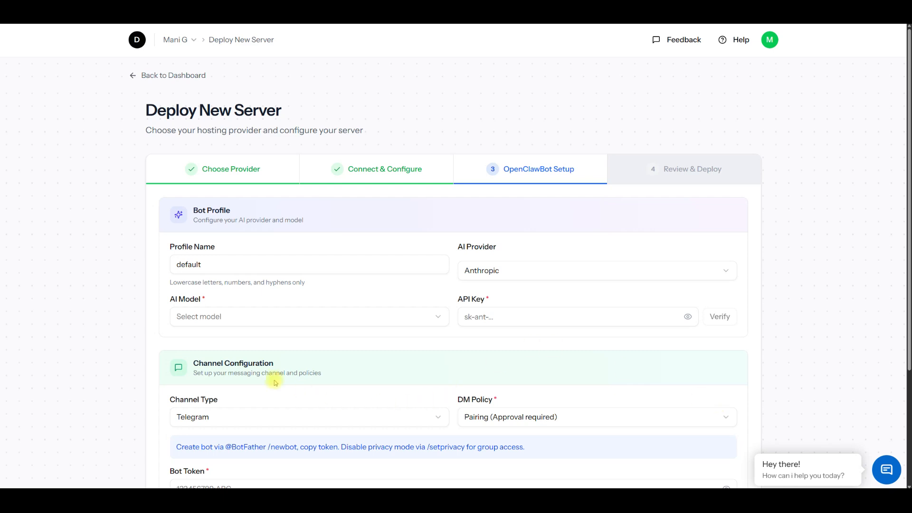
Step: Keep Anthropic as the bot profile's AI provider and select Claude Sonnet 4.5 as the AI model
{"action": "scroll", "coordinate": [259, 226], "scroll_direction": "down", "scroll_amount": 1}
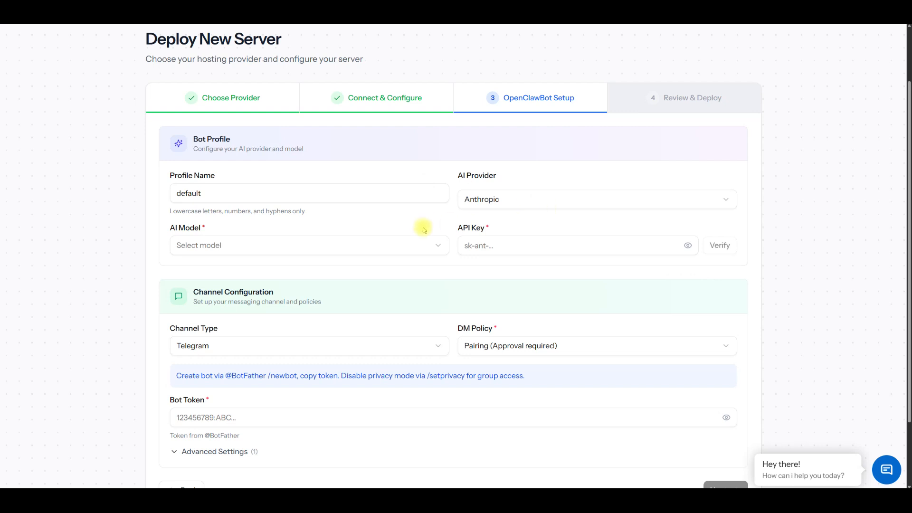
{"action": "left_click", "coordinate": [540, 192]}
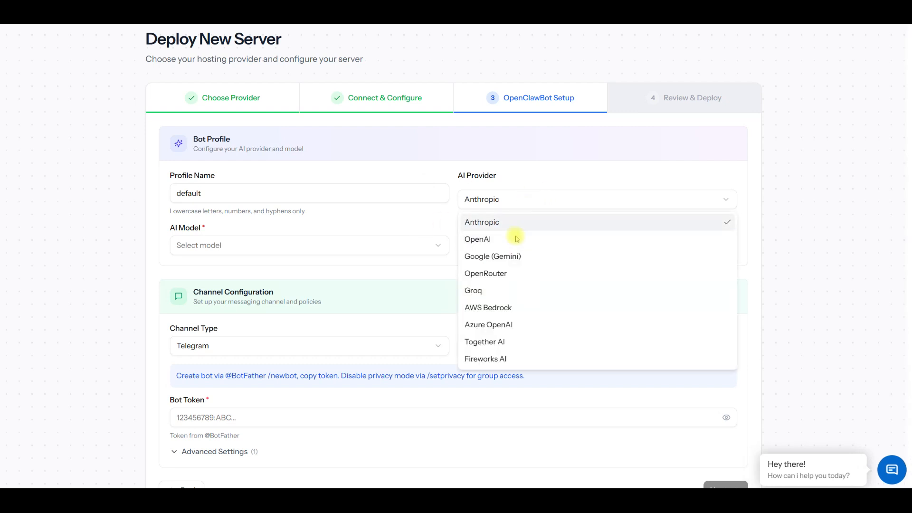
{"action": "left_click", "coordinate": [540, 177]}
{"action": "left_click", "coordinate": [321, 244]}
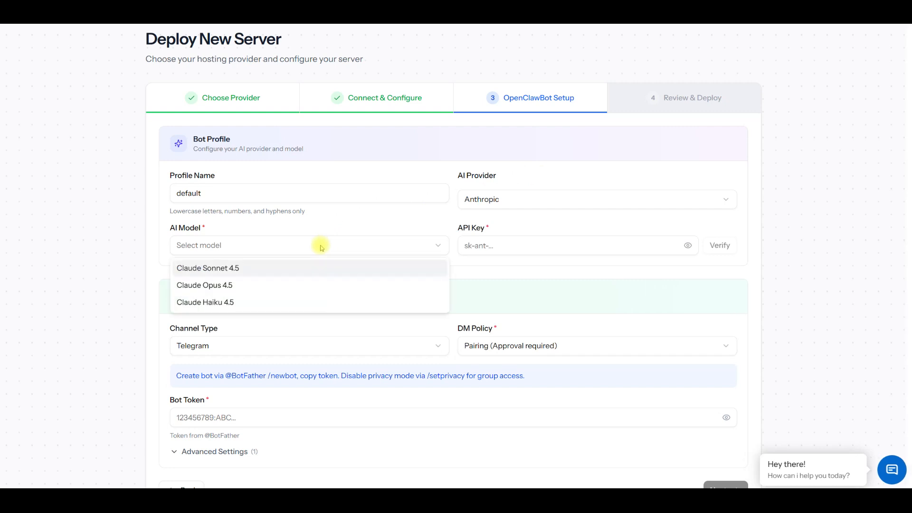
{"action": "left_click", "coordinate": [289, 267]}
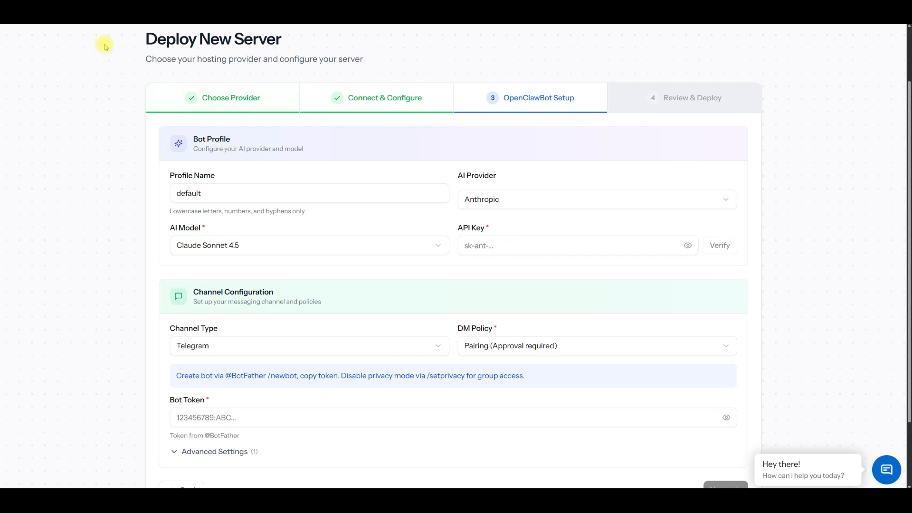
Step: Paste the Anthropic API key into the bot profile and verify it
{"action": "left_click", "coordinate": [549, 248]}
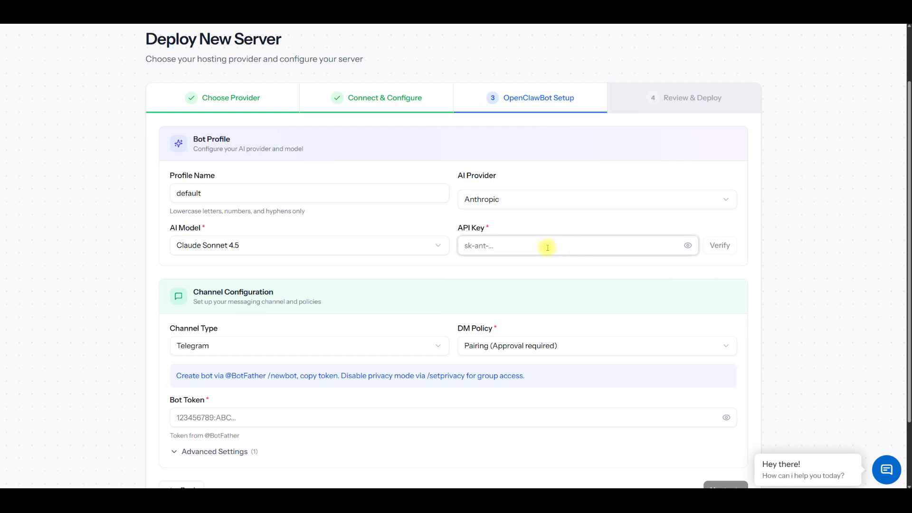
{"action": "right_click", "coordinate": [548, 247]}
{"action": "left_click", "coordinate": [575, 343]}
{"action": "left_click", "coordinate": [719, 246]}
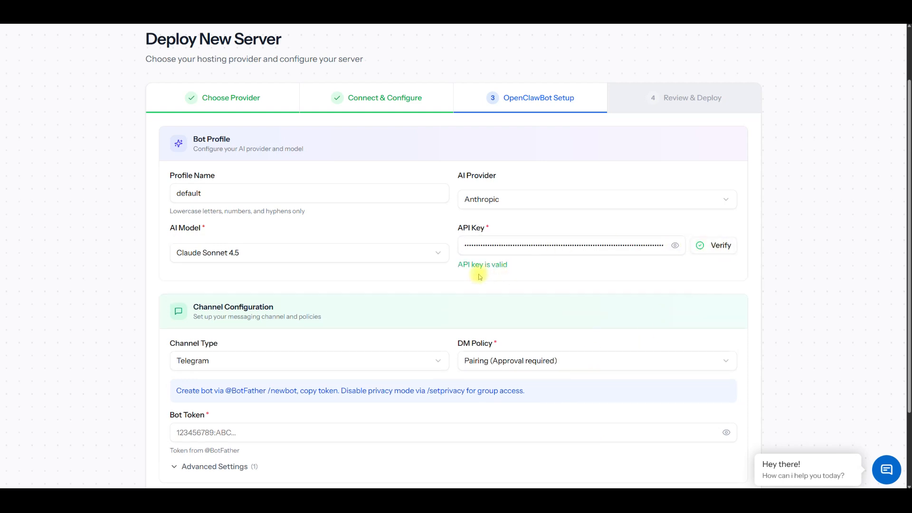
Step: Check which channel types the bot's channel configuration offers, keeping Telegram
{"action": "scroll", "coordinate": [104, 233], "scroll_direction": "down", "scroll_amount": 3}
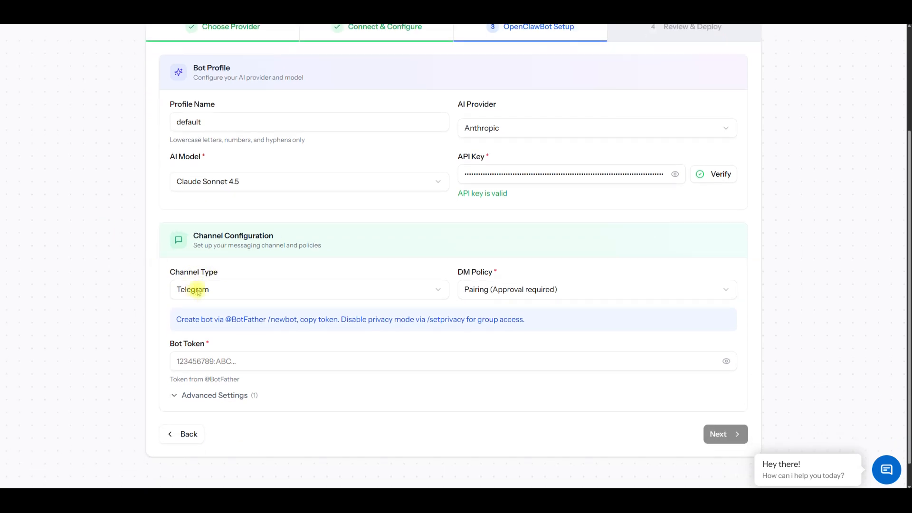
{"action": "left_click", "coordinate": [192, 291]}
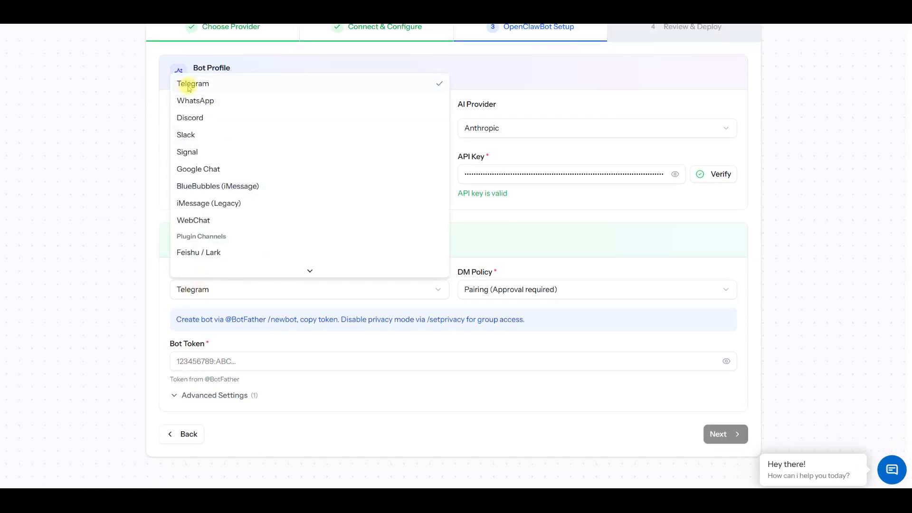
{"action": "left_click", "coordinate": [82, 246]}
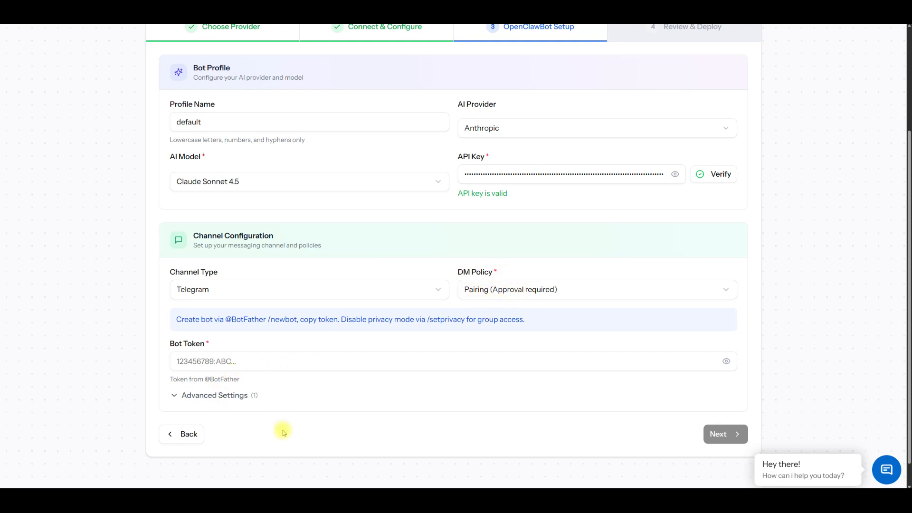
Step: Switch to the BotFather chat in Telegram and request a new bot with the /newbot command
{"action": "left_click", "coordinate": [116, 13]}
{"action": "double_click", "coordinate": [639, 284]}
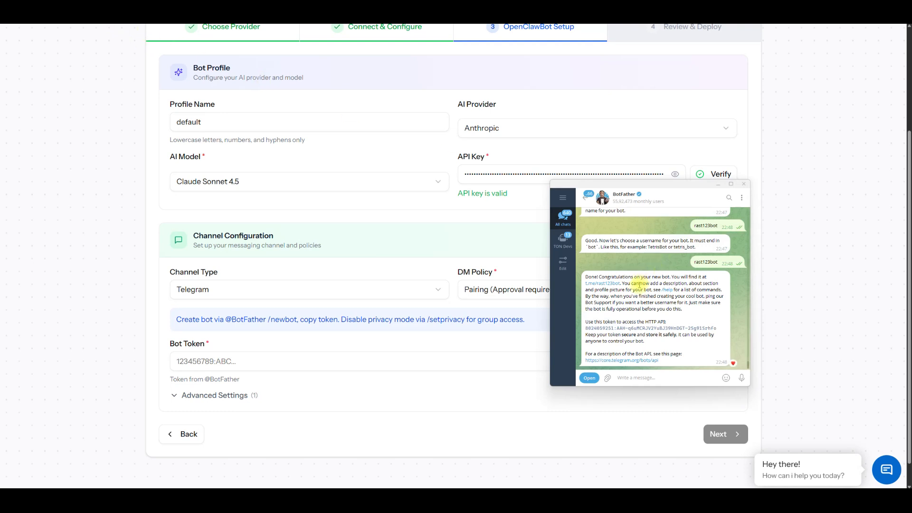
{"action": "double_click", "coordinate": [627, 276]}
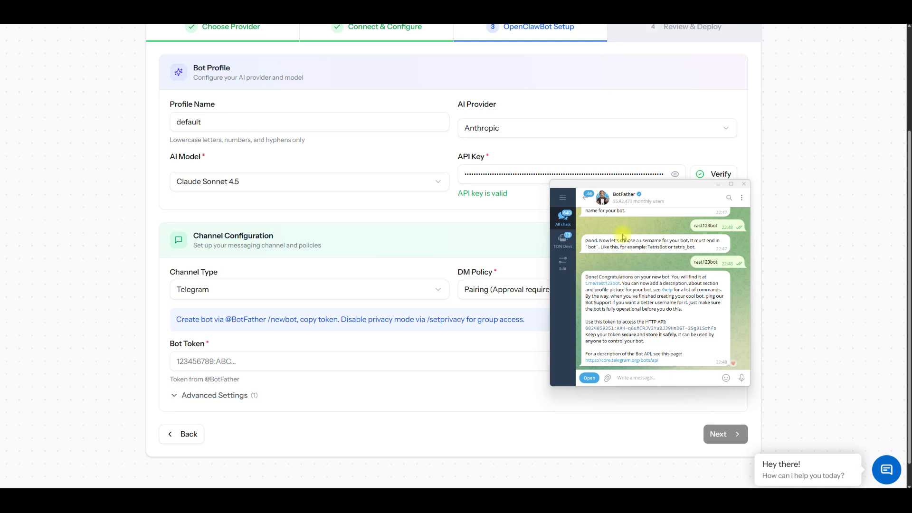
{"action": "left_click", "coordinate": [639, 375]}
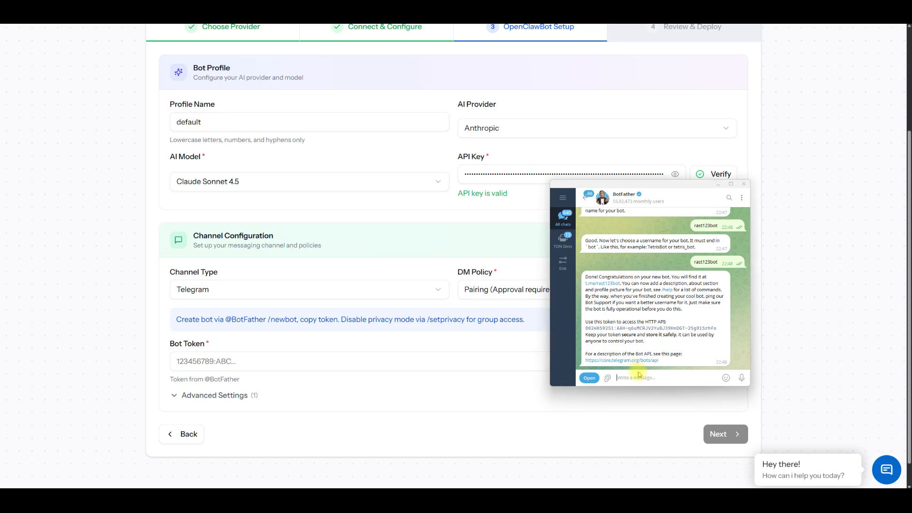
{"action": "type", "text": "/newbot"}
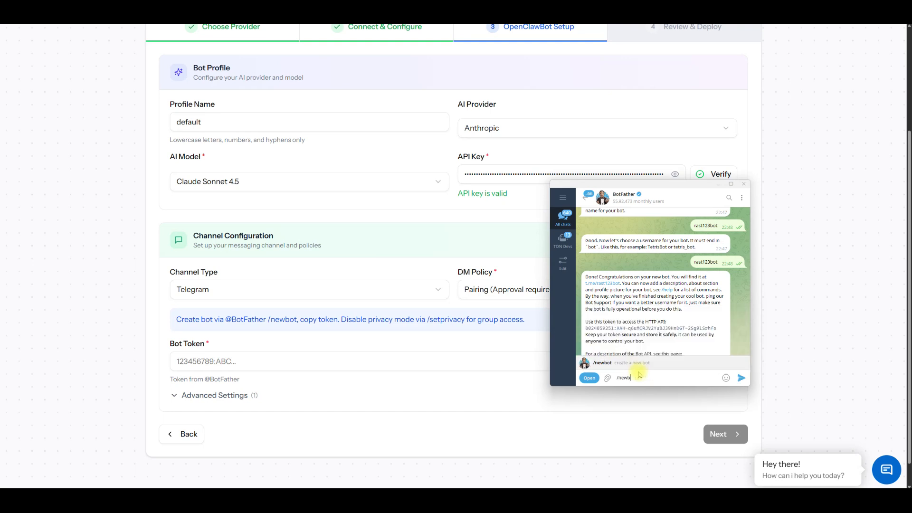
{"action": "key", "text": "Return"}
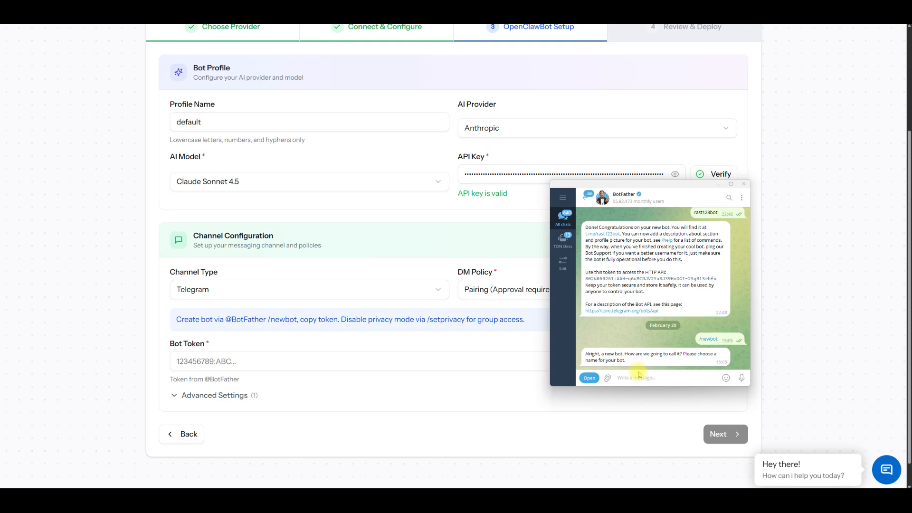
Step: Name the bot somebot1234, give it the username somebot1234_bot, and copy its HTTP API token
{"action": "type", "text": "somebot1234"}
{"action": "key", "text": "Return"}
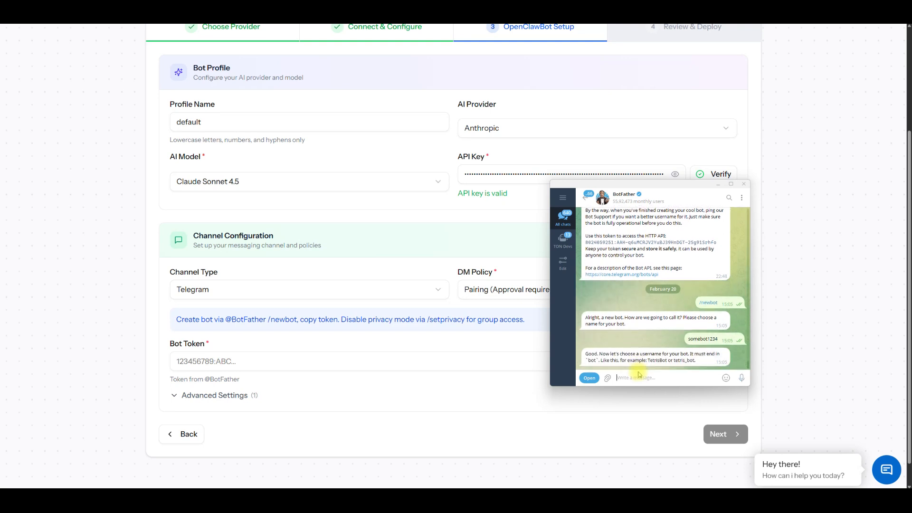
{"action": "type", "text": "somebot1234_bot"}
{"action": "key", "text": "Return"}
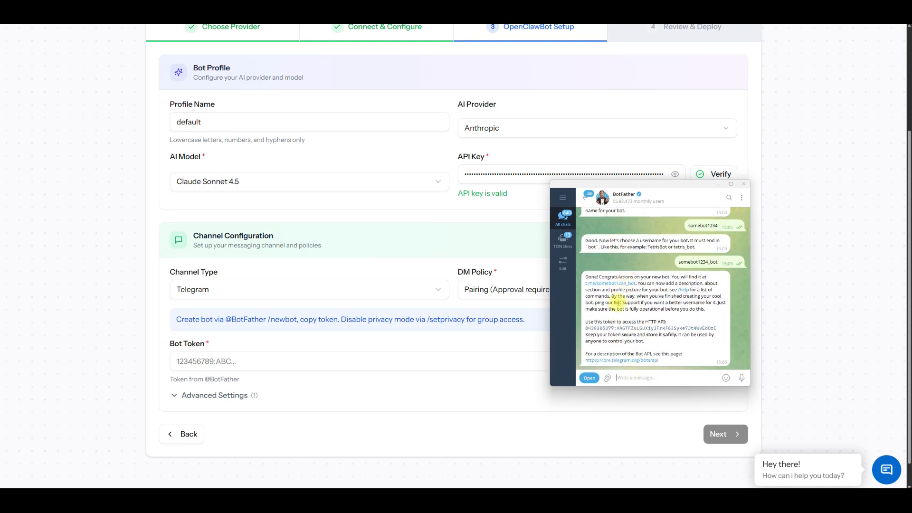
{"action": "double_click", "coordinate": [645, 333]}
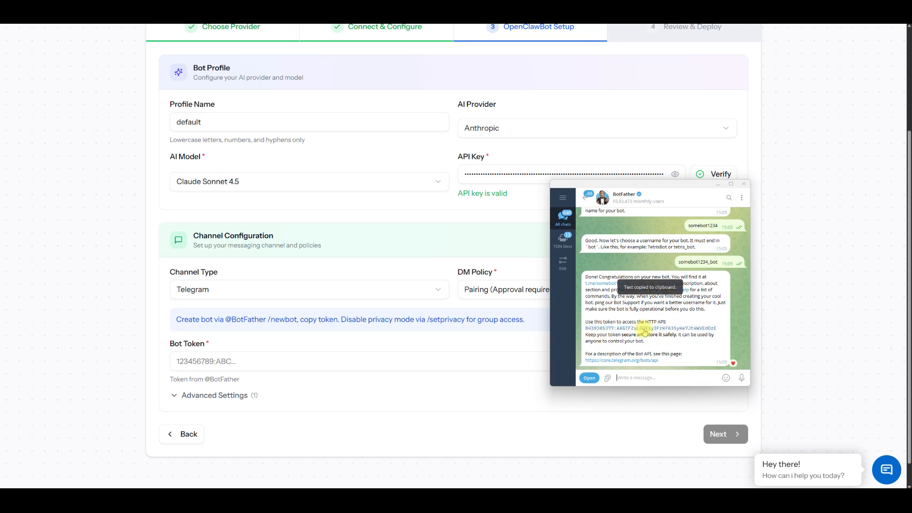
Step: Paste the Telegram bot token into the channel configuration as plain text, verify it, and continue to the deployment review
{"action": "left_click", "coordinate": [190, 360]}
{"action": "right_click", "coordinate": [191, 353]}
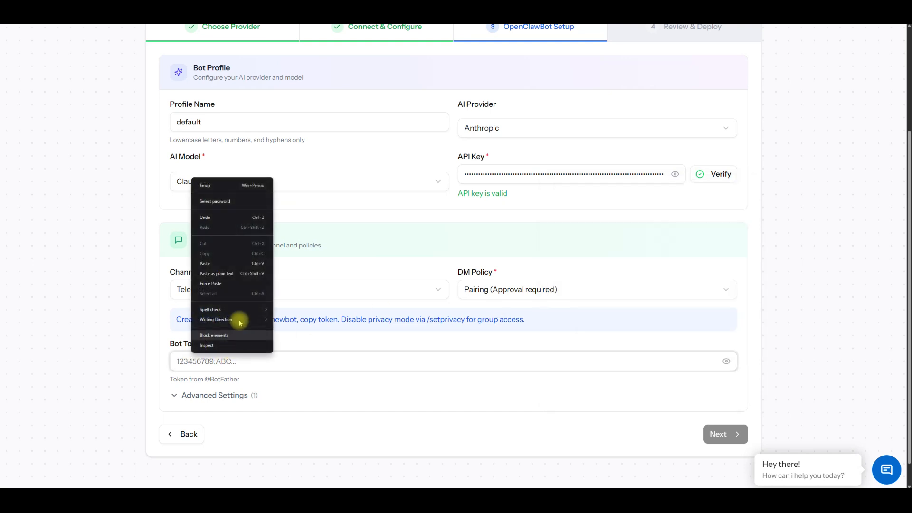
{"action": "left_click", "coordinate": [219, 273]}
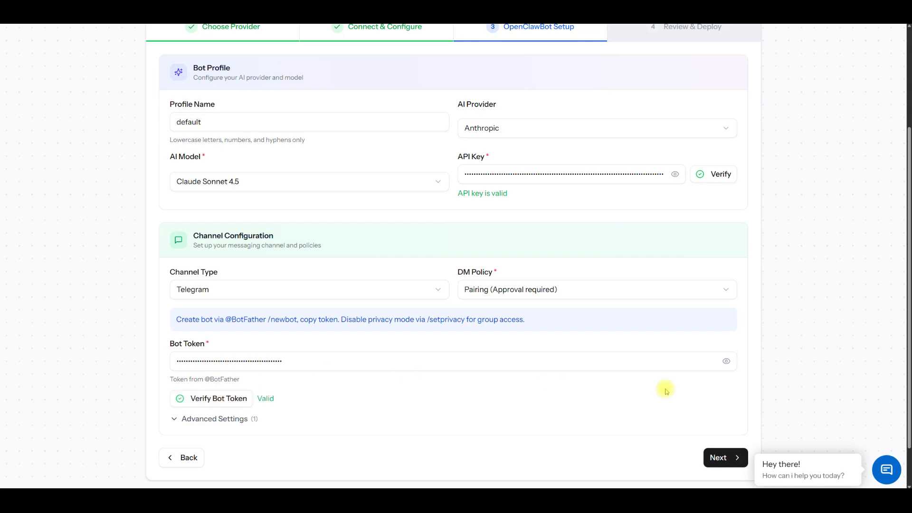
{"action": "left_click", "coordinate": [718, 458]}
Step: Review the server and bot configuration, acknowledge the OpenClaw Security documentation, and deploy the server
{"action": "scroll", "coordinate": [328, 275], "scroll_direction": "down", "scroll_amount": 4}
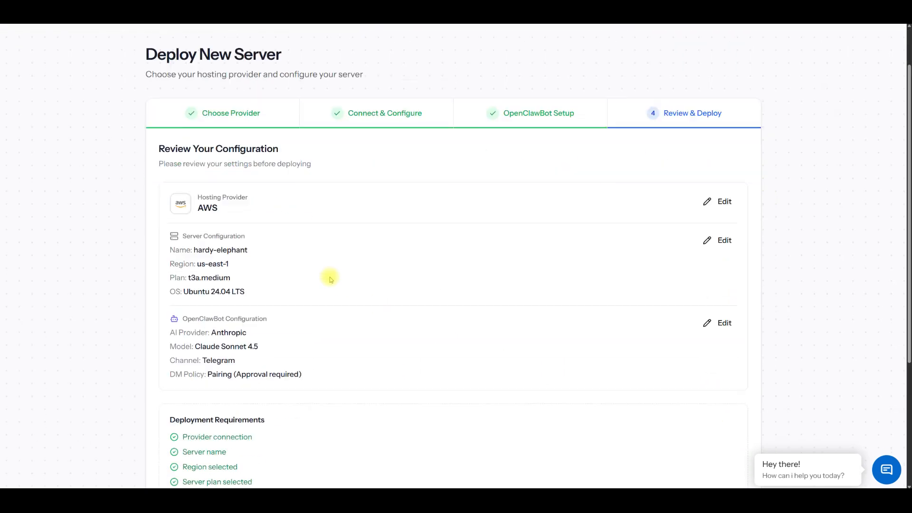
{"action": "scroll", "coordinate": [259, 289], "scroll_direction": "up", "scroll_amount": 1}
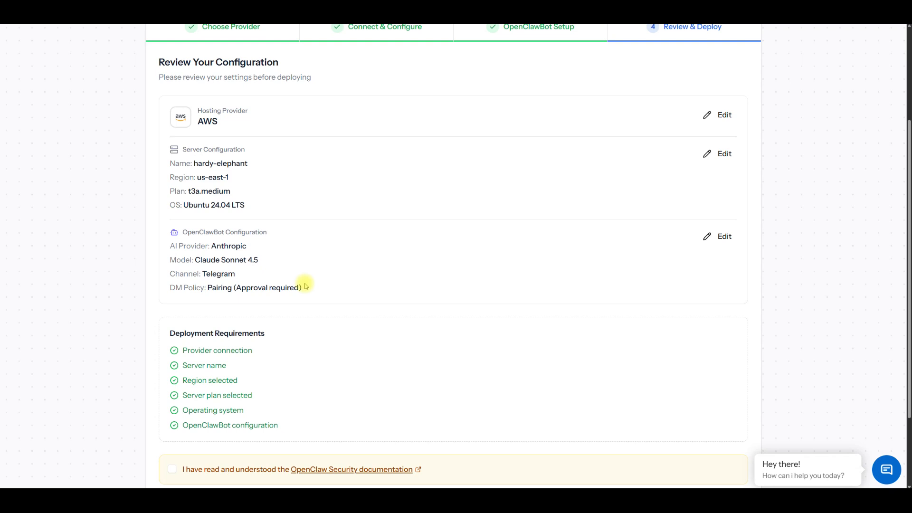
{"action": "scroll", "coordinate": [313, 316], "scroll_direction": "down", "scroll_amount": 2}
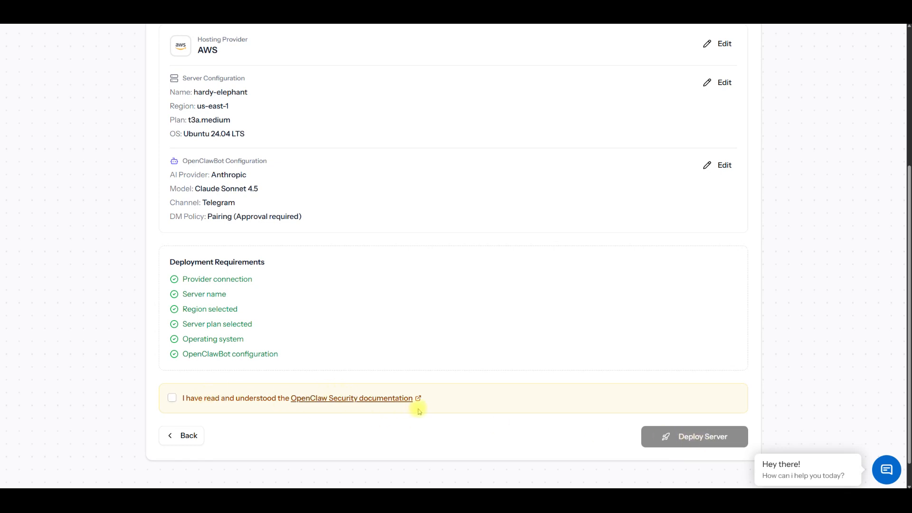
{"action": "left_click", "coordinate": [173, 400]}
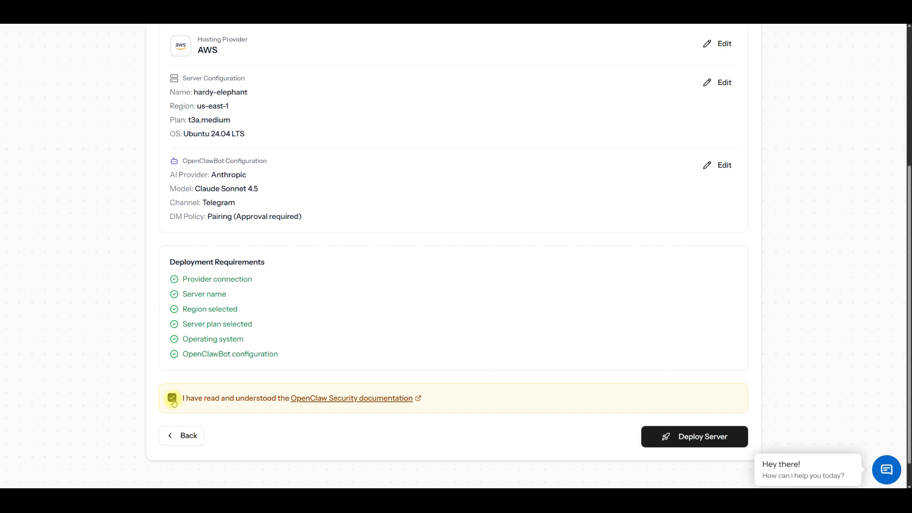
{"action": "left_click", "coordinate": [683, 436]}
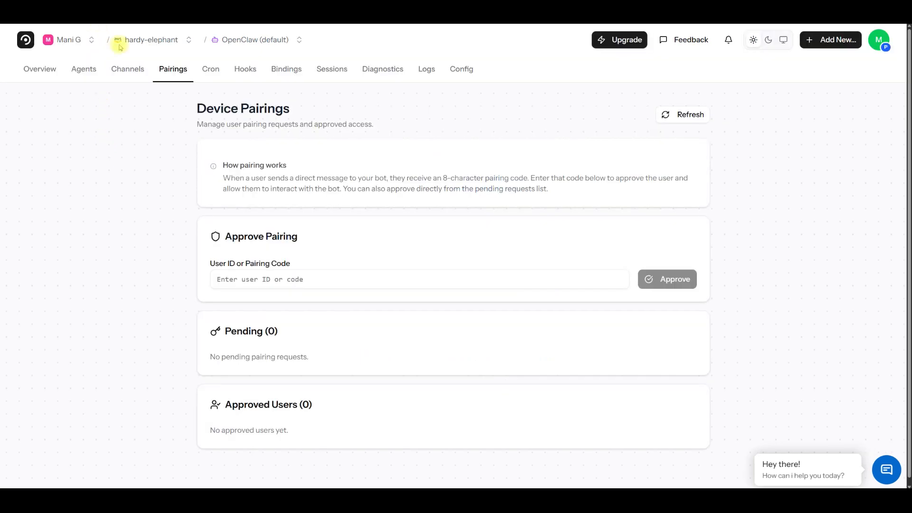
Step: Switch to Telegram, open the new somebot1234 chat from BotFather's message, and start the bot
{"action": "mouse_move", "coordinate": [354, 499]}
{"action": "left_click", "coordinate": [354, 458]}
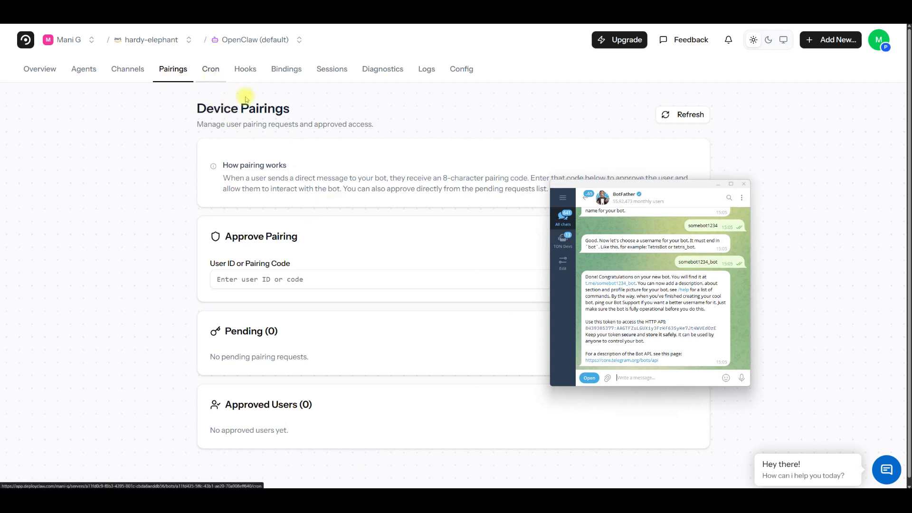
{"action": "double_click", "coordinate": [617, 304]}
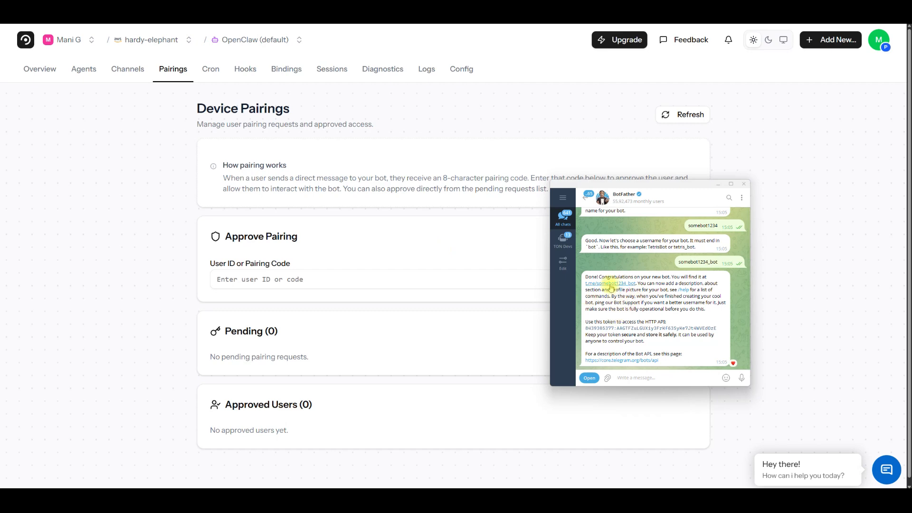
{"action": "left_click", "coordinate": [616, 286]}
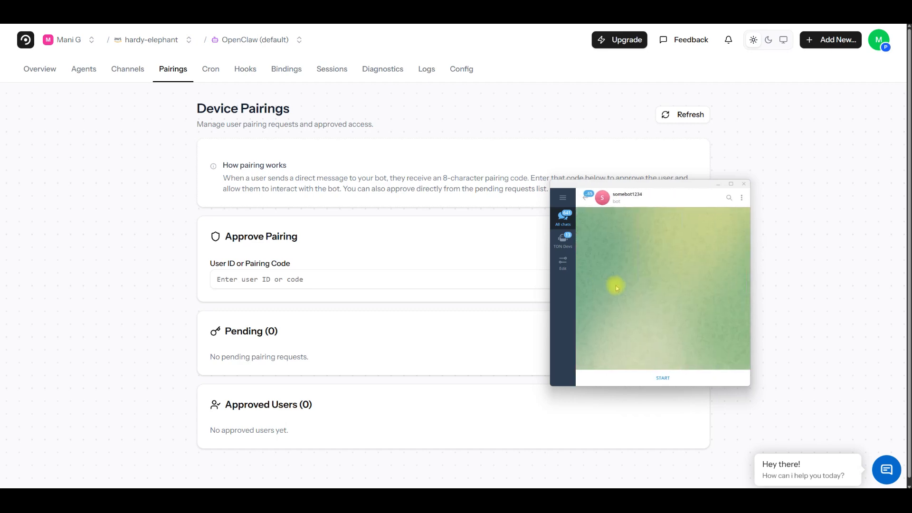
{"action": "left_click", "coordinate": [666, 379]}
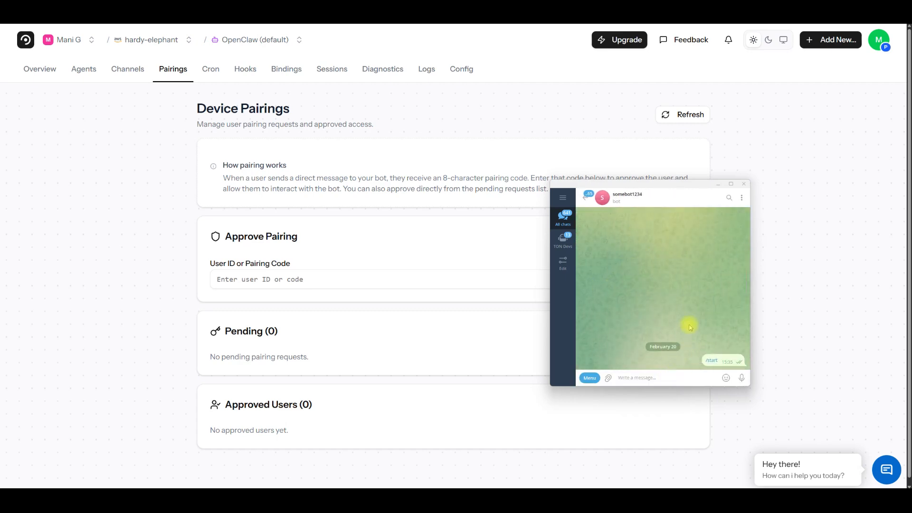
Step: Reload the Device Pairings page in DeployClaw and approve the pending Telegram pairing request
{"action": "left_click_drag", "start_coordinate": [588, 315], "coordinate": [712, 352]}
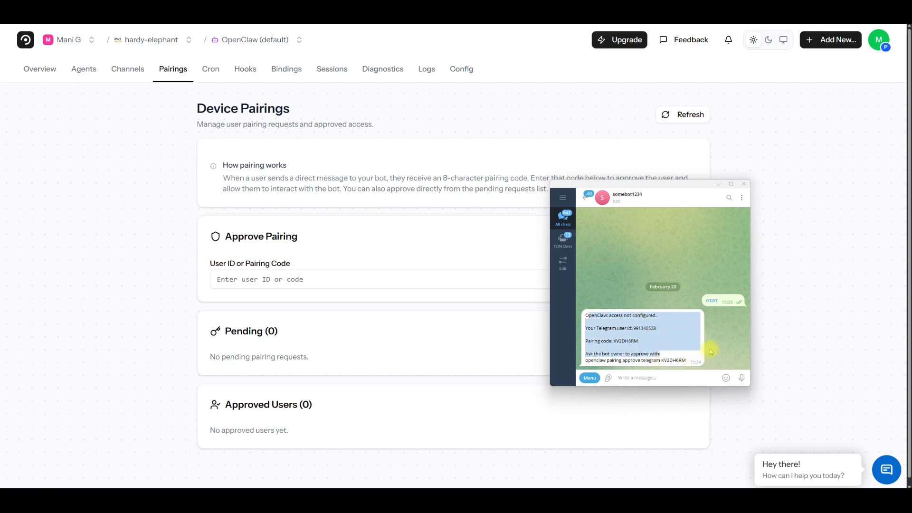
{"action": "left_click", "coordinate": [116, 186]}
{"action": "right_click", "coordinate": [85, 149]}
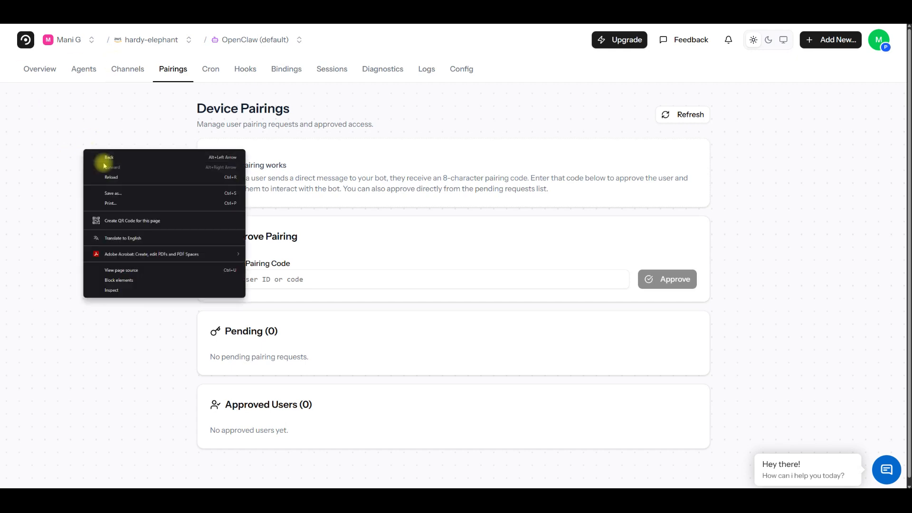
{"action": "left_click", "coordinate": [111, 176]}
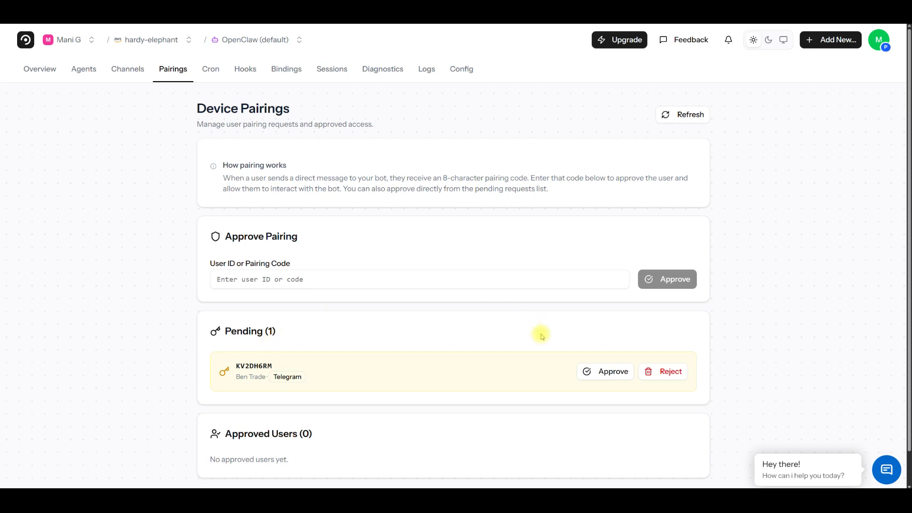
{"action": "left_click", "coordinate": [607, 371]}
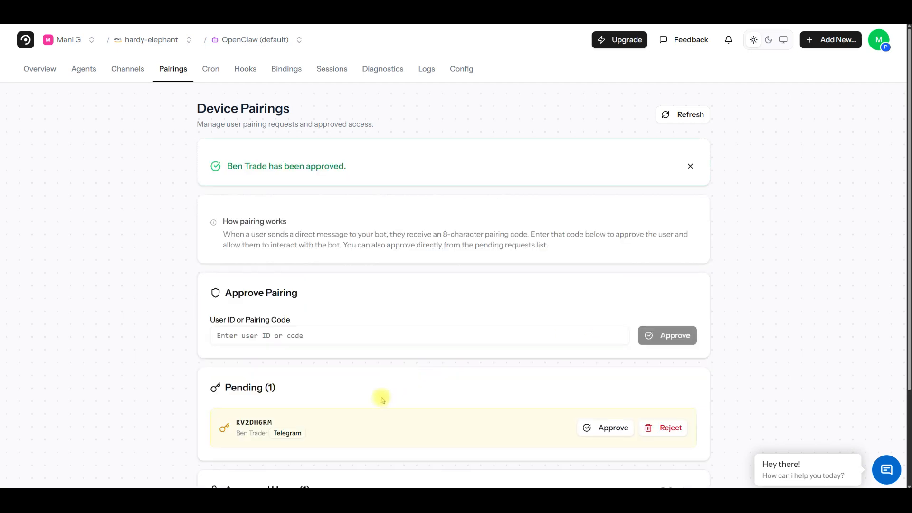
Step: Return to the somebot1234 chat in Telegram and send the message "hi"
{"action": "left_click", "coordinate": [372, 500]}
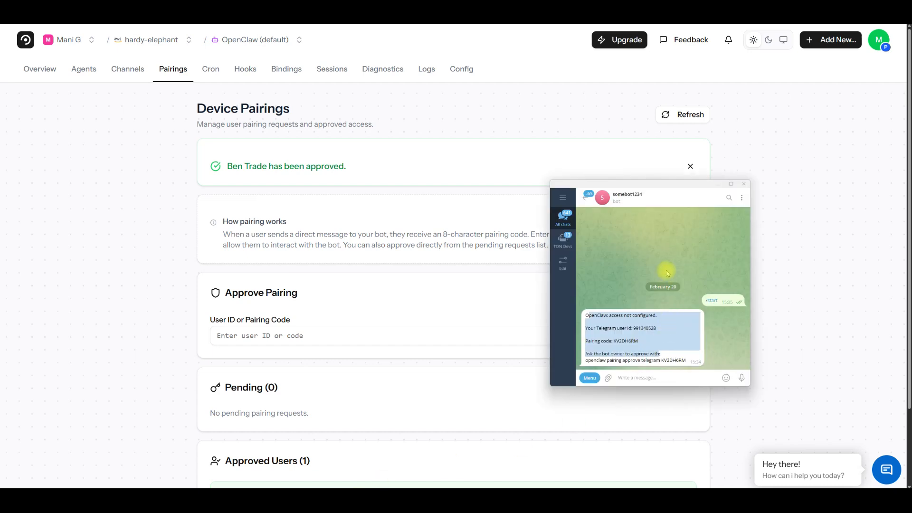
{"action": "left_click", "coordinate": [633, 378]}
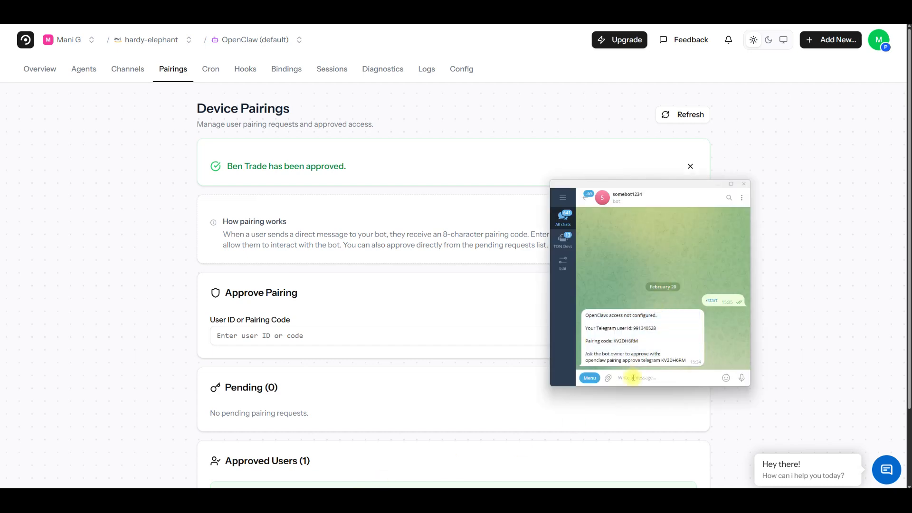
{"action": "type", "text": "hi"}
{"action": "key", "text": "Return"}
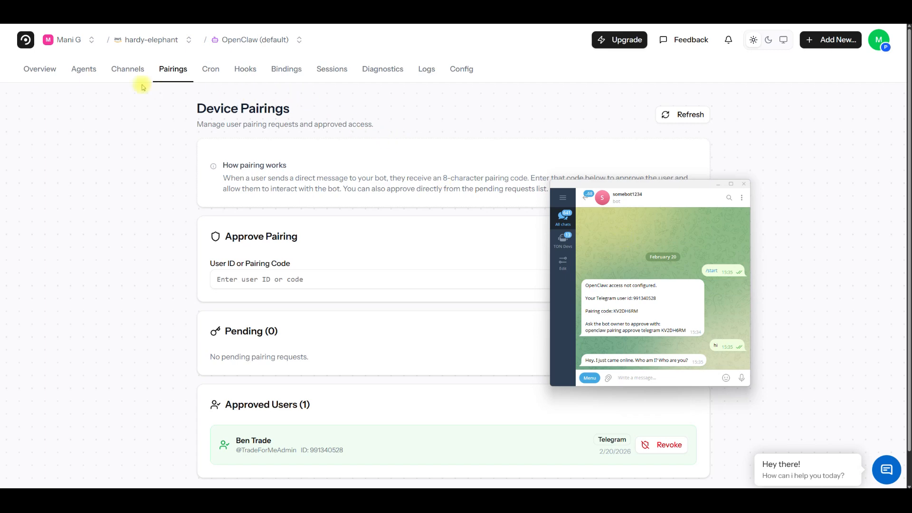
Step: Open the default agent from the bot's AI agents in DeployClaw and launch its remote browser
{"action": "left_click", "coordinate": [102, 74]}
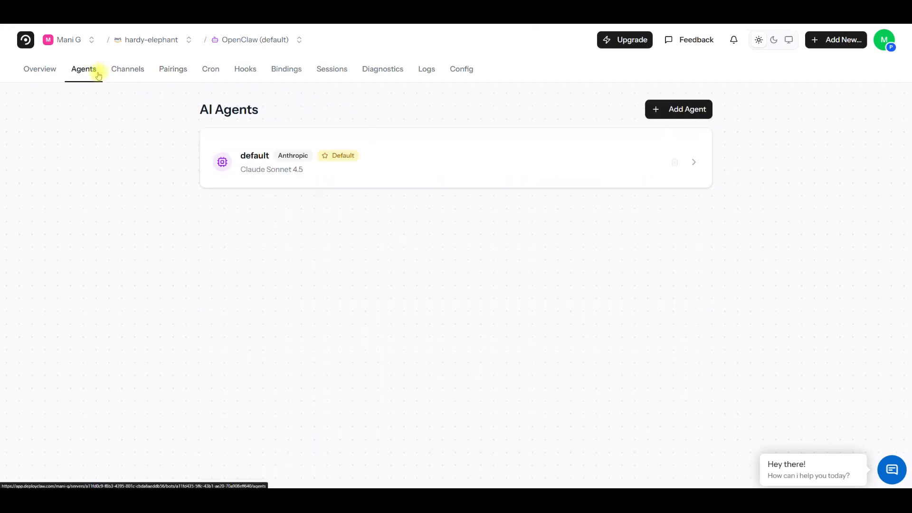
{"action": "left_click", "coordinate": [421, 148]}
{"action": "mouse_move", "coordinate": [354, 499]}
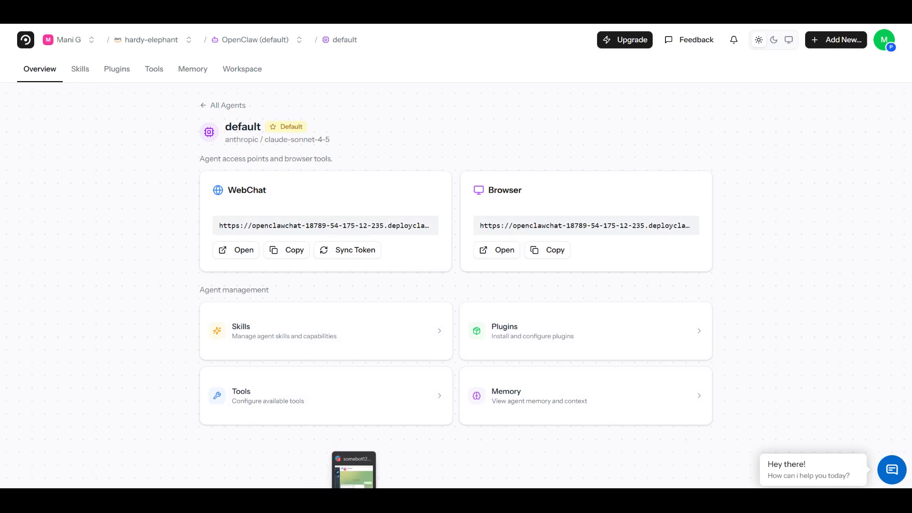
{"action": "left_click", "coordinate": [493, 250]}
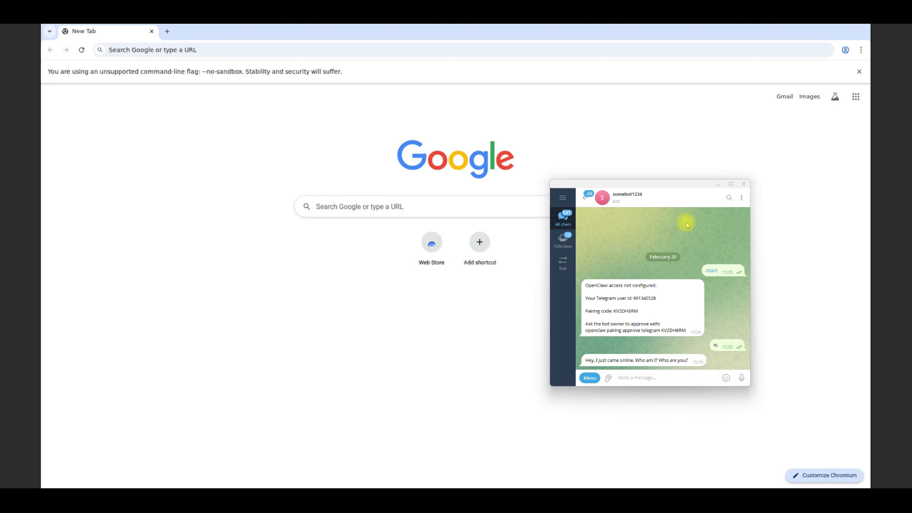
Step: Send somebot1234 the Telegram request "goto craigslist.com and find some good carpenters"
{"action": "left_click", "coordinate": [667, 376]}
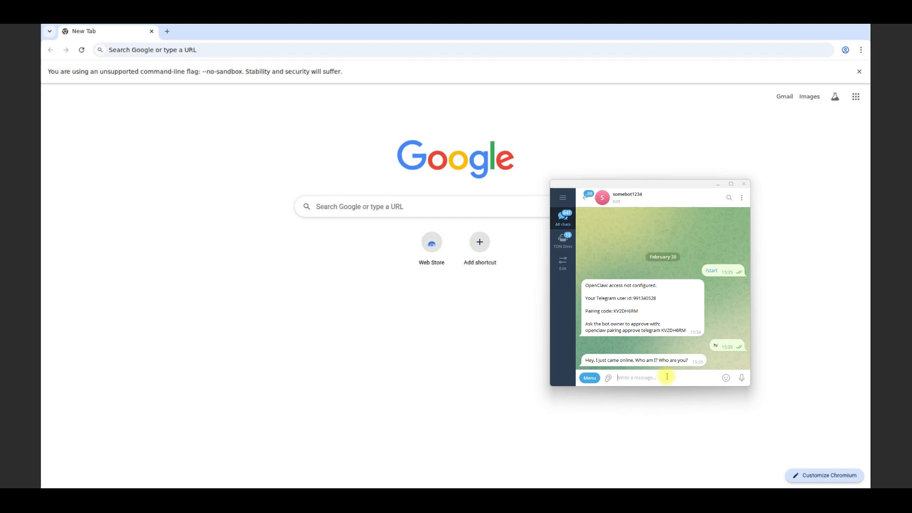
{"action": "type", "text": "goto"}
{"action": "type", "text": "some good"}
{"action": "type", "text": "carpenters"}
{"action": "key", "text": "Return"}
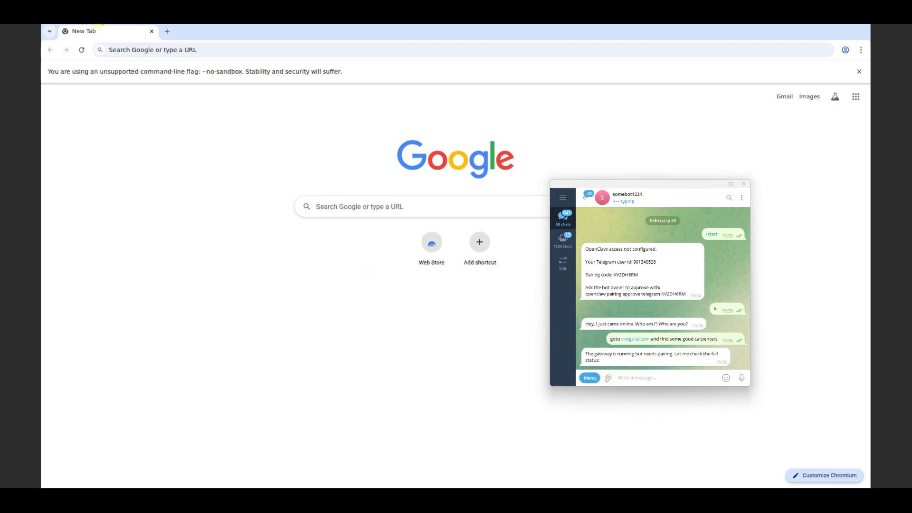
Step: Copy the carpenter request and resend it to the bot with ". use browser" added at the end
{"action": "left_click", "coordinate": [642, 377]}
{"action": "triple_click", "coordinate": [692, 339]}
{"action": "key", "text": "ctrl+c"}
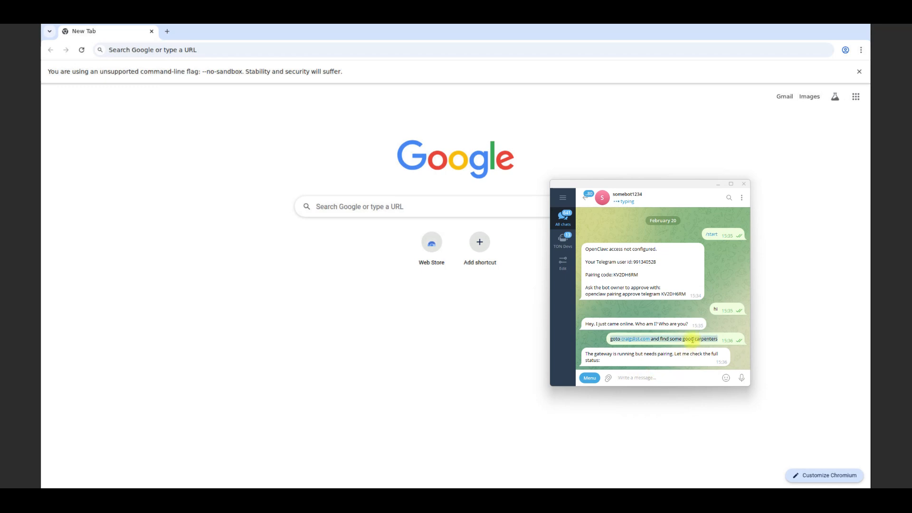
{"action": "left_click", "coordinate": [666, 379]}
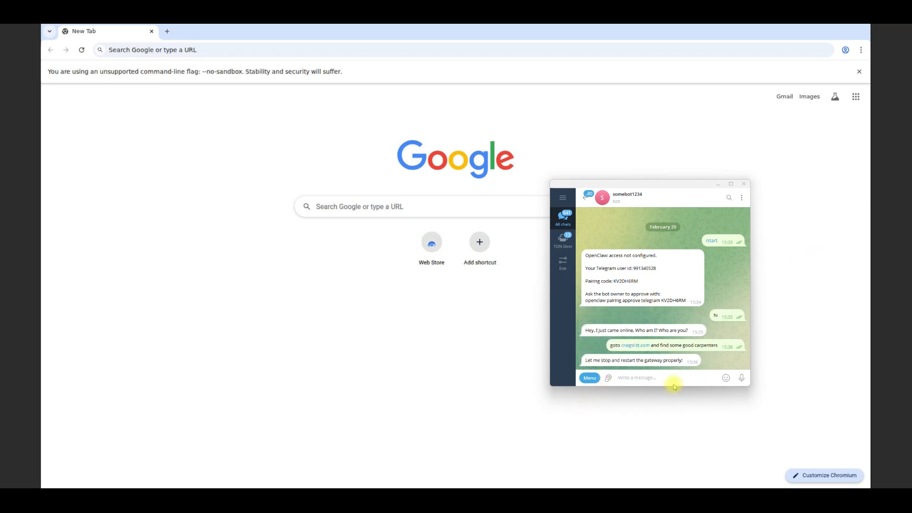
{"action": "key", "text": "ctrl+v"}
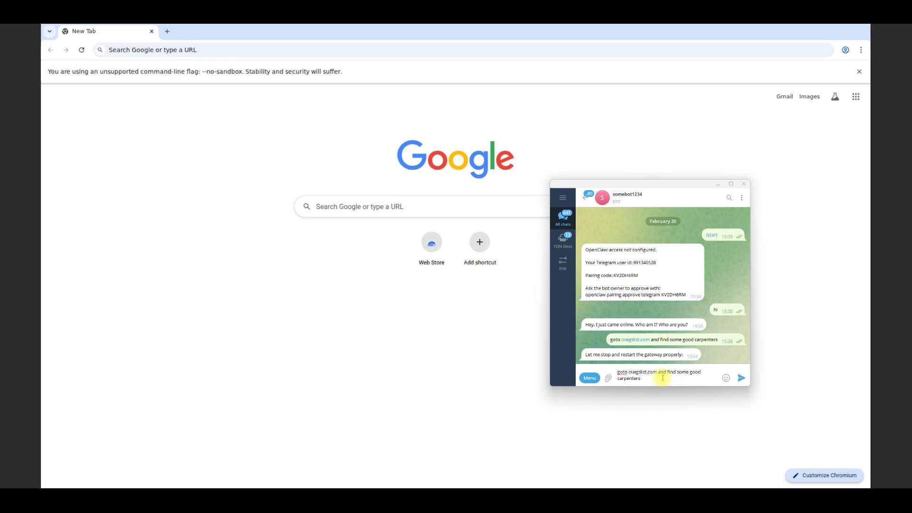
{"action": "type", "text": ". use browser"}
{"action": "key", "text": "Return"}
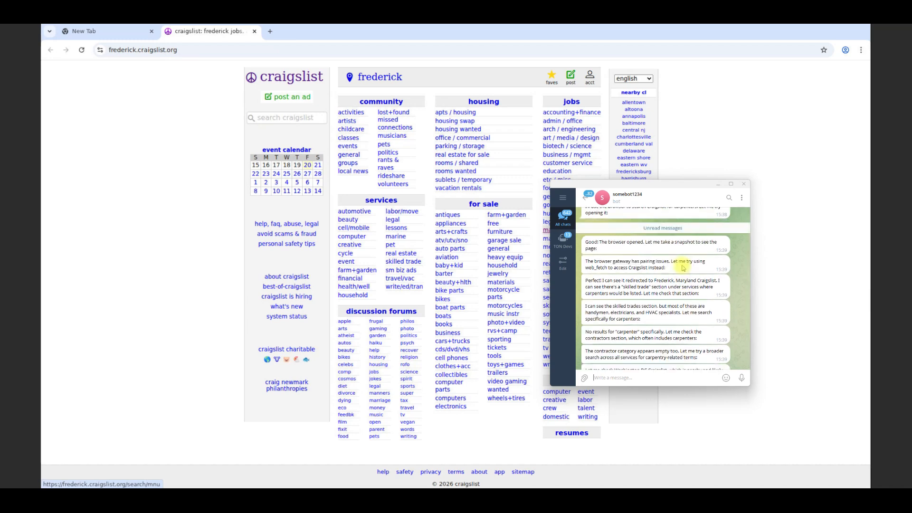
Step: Read through the bot's carpenter results to the end and send it the message "open gmail.com"
{"action": "scroll", "coordinate": [683, 269], "scroll_direction": "down", "scroll_amount": 5}
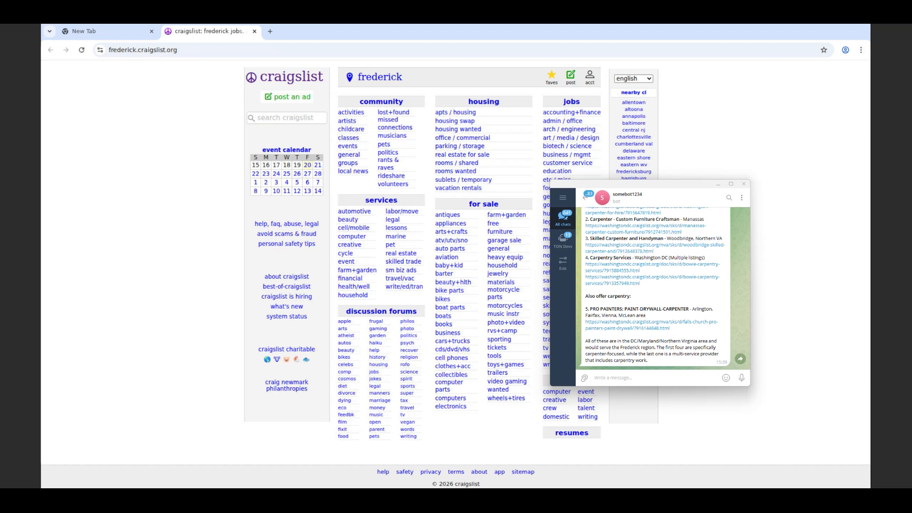
{"action": "type", "text": "pen gmail.com"}
{"action": "key", "text": "Return"}
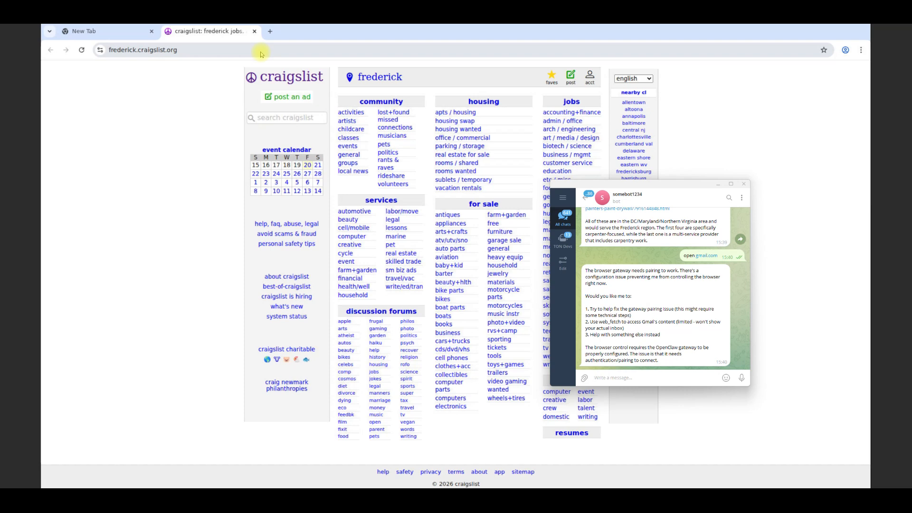
Step: Open a new blank tab in the agent's remote browser
{"action": "left_click", "coordinate": [269, 30]}
{"action": "left_click", "coordinate": [269, 31]}
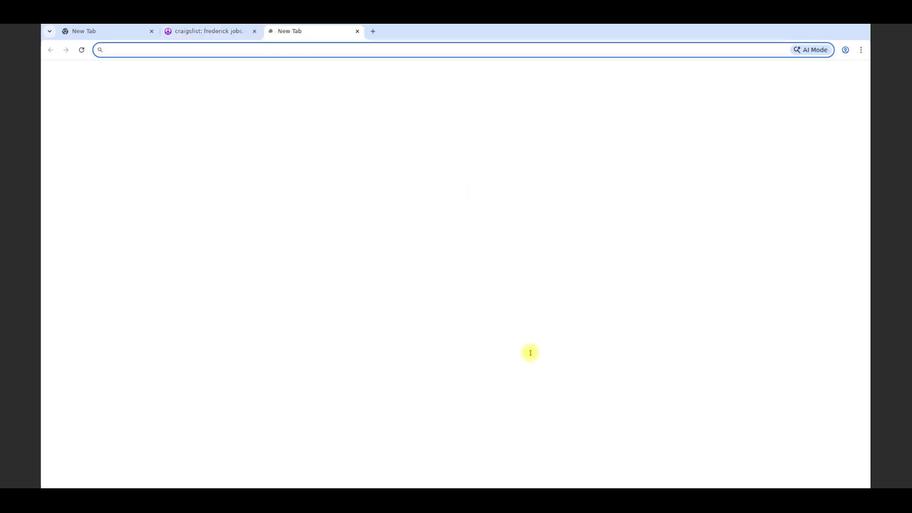
Step: Return to the somebot1234 chat, read its reply about browser control, and send the instruction "use CDP"
{"action": "mouse_move", "coordinate": [354, 499]}
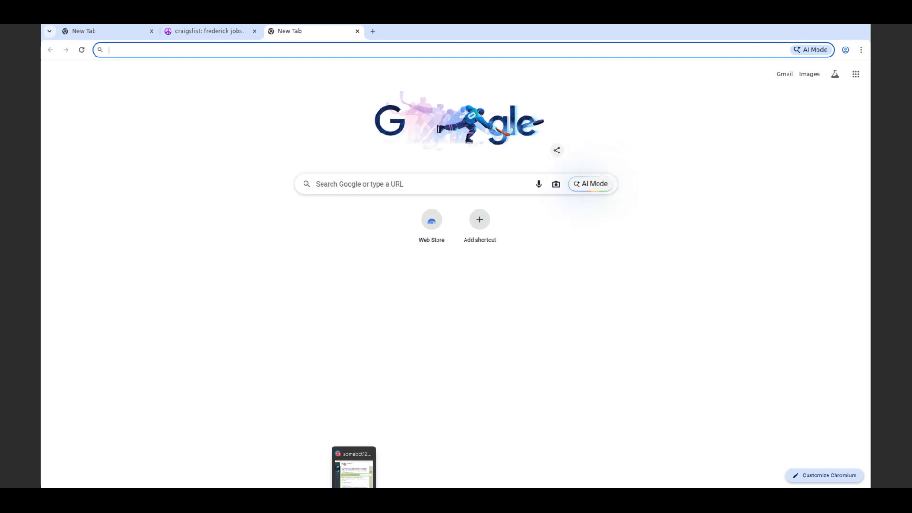
{"action": "left_click", "coordinate": [354, 468]}
{"action": "double_click", "coordinate": [666, 307]}
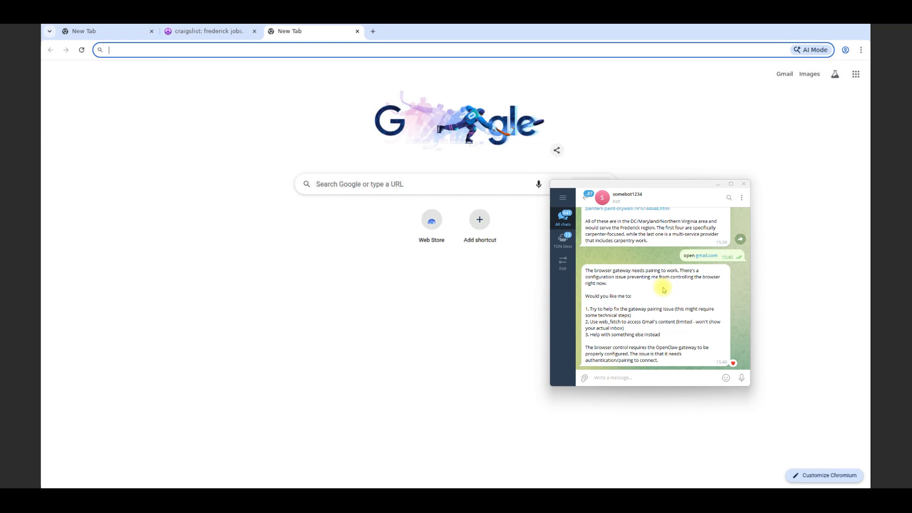
{"action": "left_click_drag", "start_coordinate": [606, 271], "coordinate": [688, 275]}
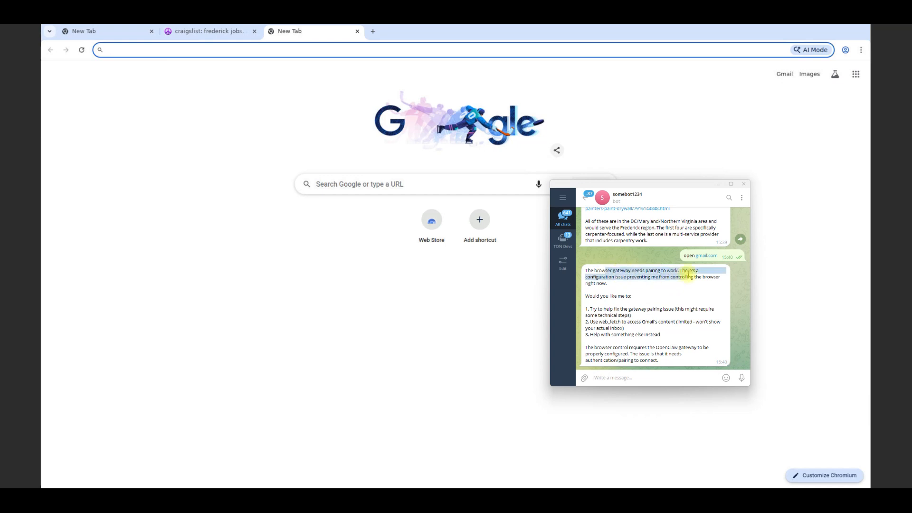
{"action": "left_click", "coordinate": [646, 288]}
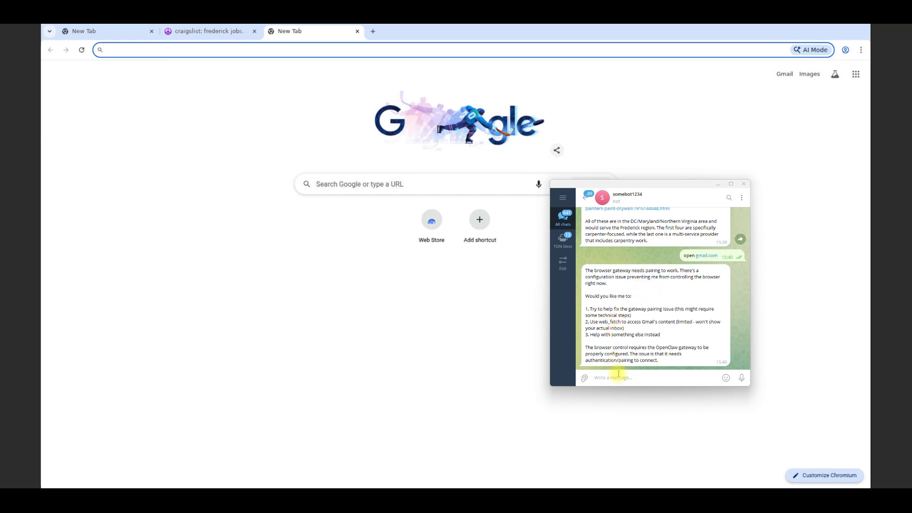
{"action": "type", "text": "use CDP"}
{"action": "key", "text": "Return"}
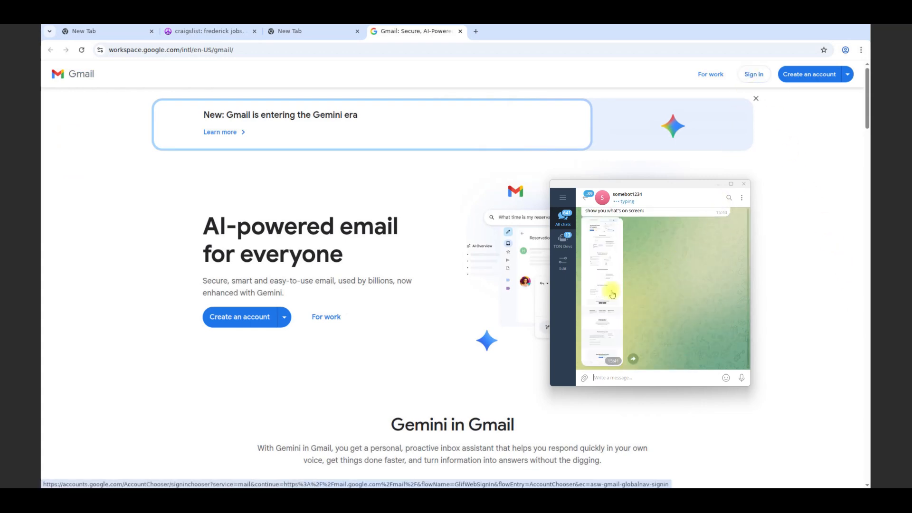
Step: View the bot's screenshot and send "goto imdb.com and find the the best movies of this year to watch in hollywood and koren movies. use browser in CDP"
{"action": "left_click", "coordinate": [611, 295]}
{"action": "left_click", "coordinate": [669, 273]}
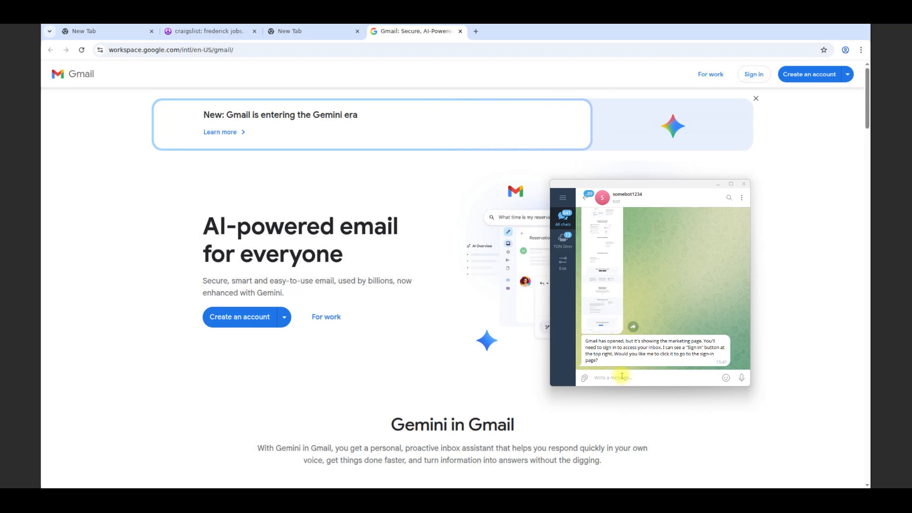
{"action": "type", "text": "goto"}
{"action": "type", "text": " imb"}
{"action": "type", "text": ".com and find"}
{"action": "type", "text": " the "}
{"action": "type", "text": "the best"}
{"action": "type", "text": " movies of"}
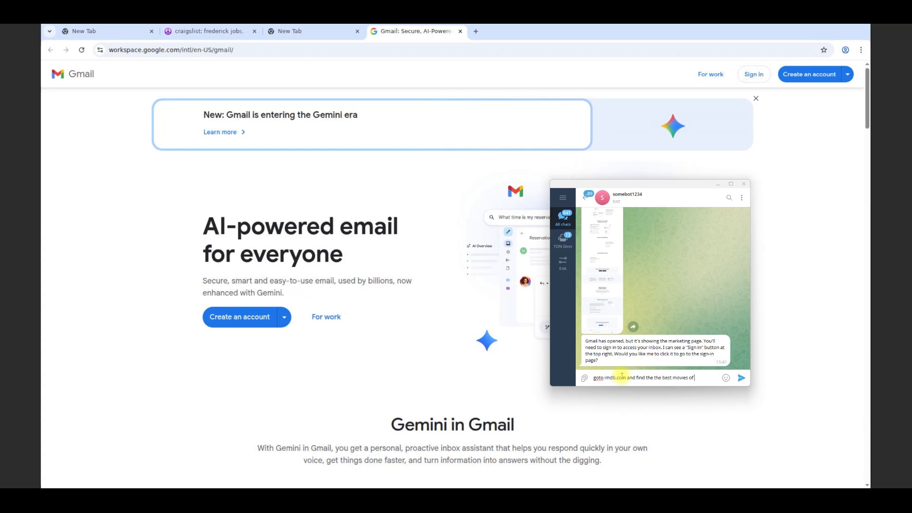
{"action": "type", "text": " this year to watch in"}
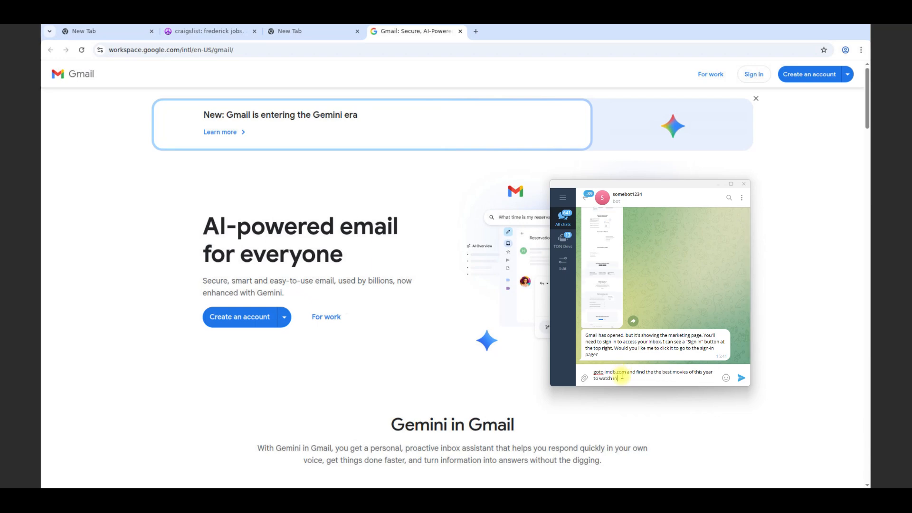
{"action": "type", "text": " hellywood and koren movies. use browser in CDP"}
{"action": "key", "text": "Return"}
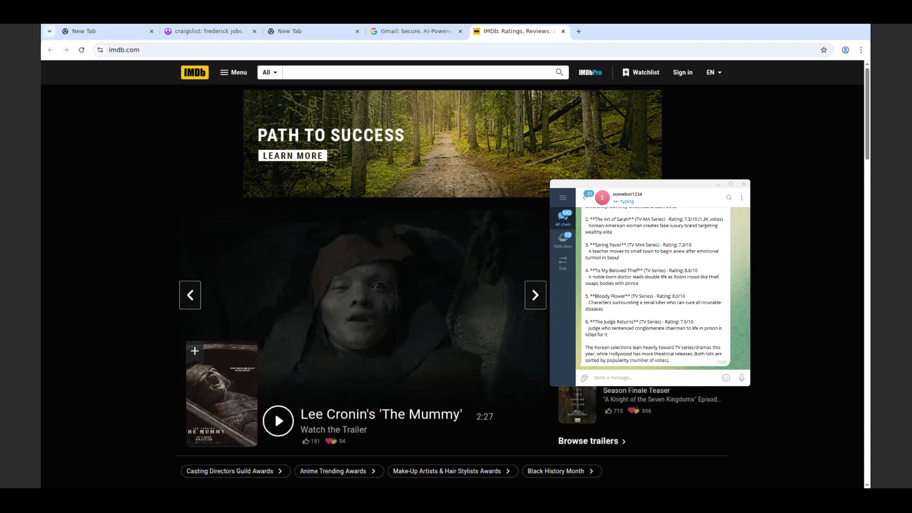
Step: Read through the bot's reply on this year's best Hollywood and Korean movies to its end
{"action": "scroll", "coordinate": [656, 316], "scroll_direction": "down", "scroll_amount": 5}
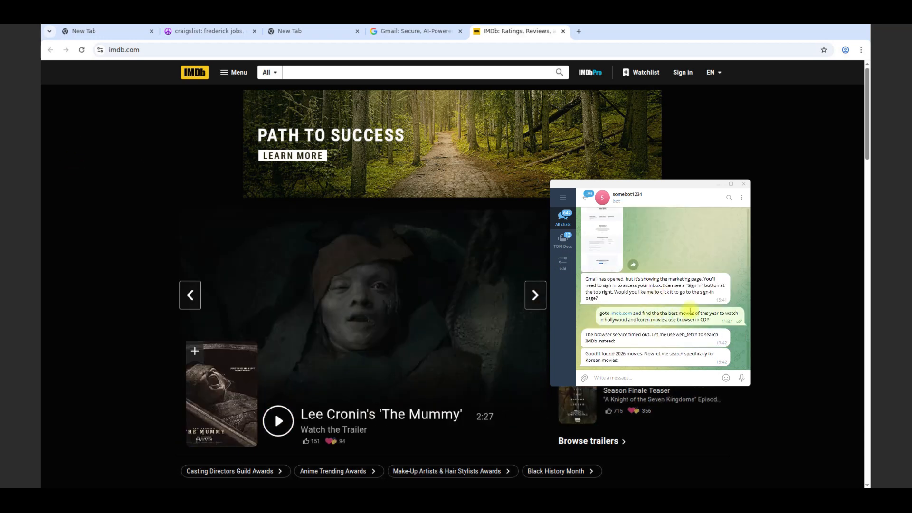
{"action": "scroll", "coordinate": [680, 304], "scroll_direction": "down", "scroll_amount": 2}
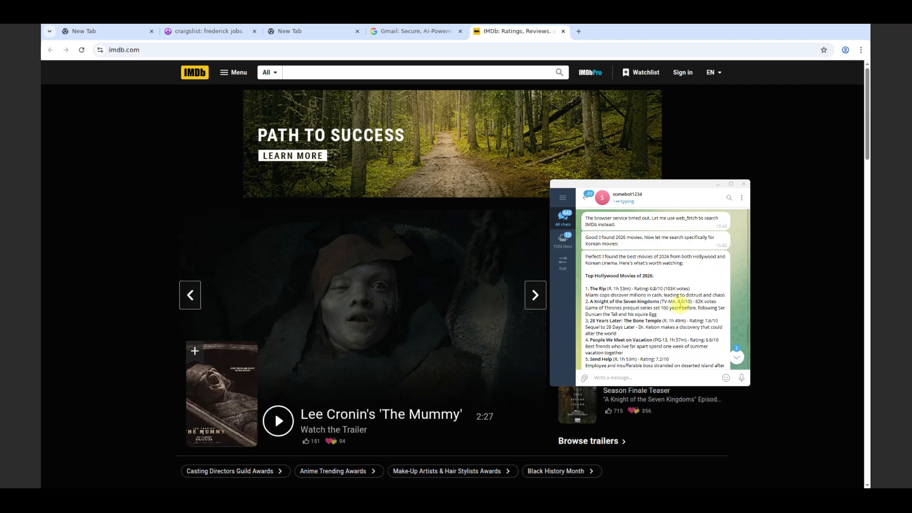
{"action": "scroll", "coordinate": [680, 304], "scroll_direction": "down", "scroll_amount": 1}
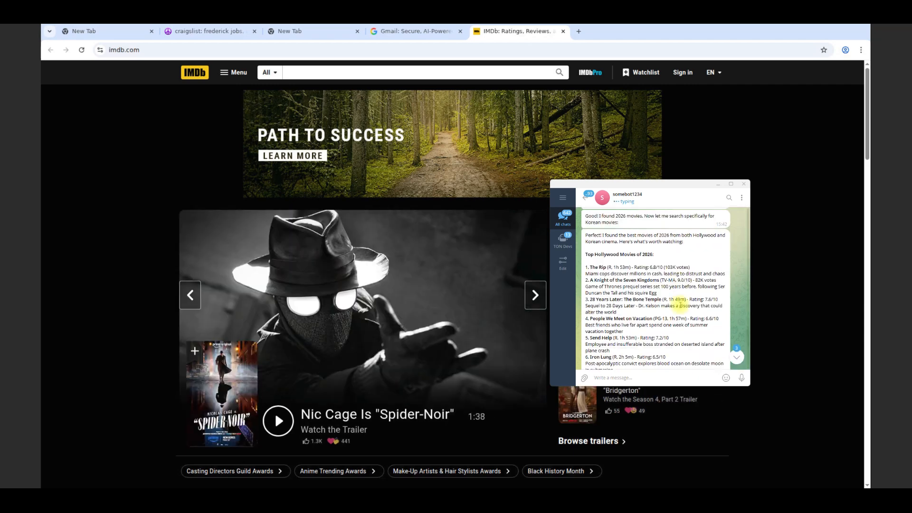
{"action": "scroll", "coordinate": [681, 304], "scroll_direction": "down", "scroll_amount": 2}
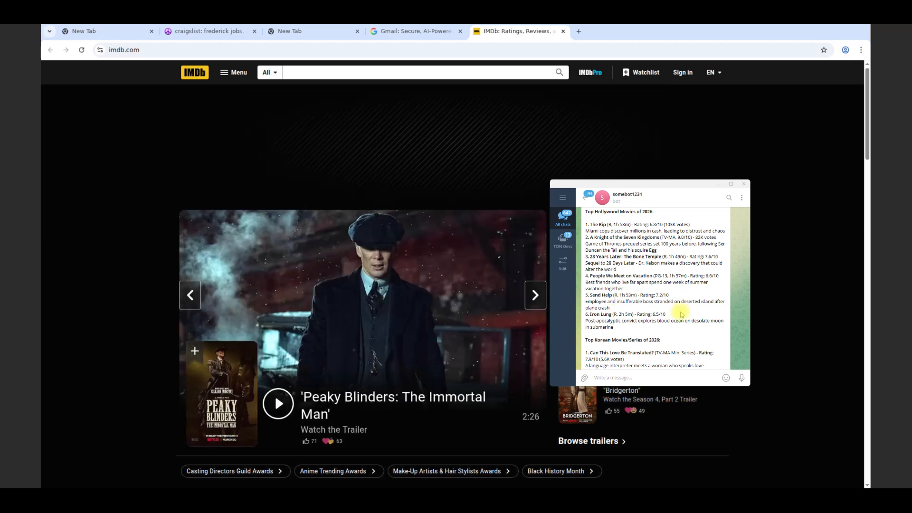
{"action": "scroll", "coordinate": [614, 292], "scroll_direction": "down", "scroll_amount": 4}
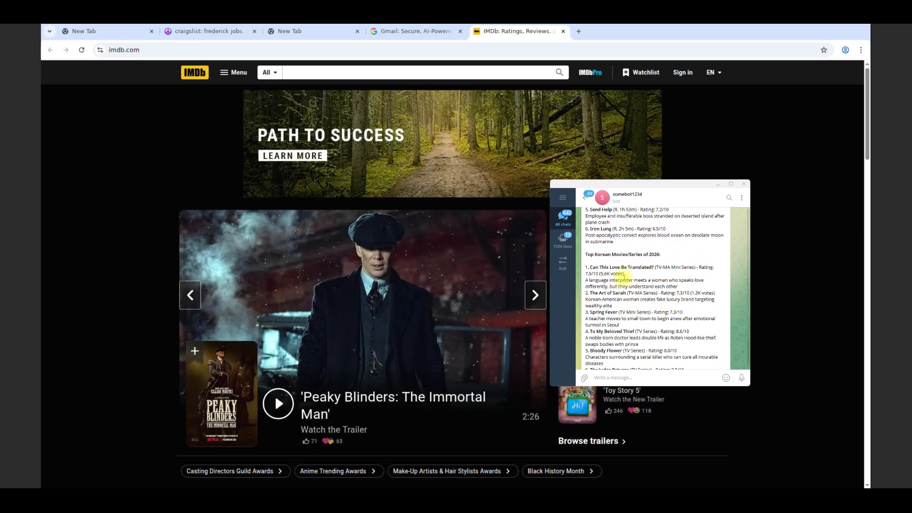
{"action": "scroll", "coordinate": [638, 304], "scroll_direction": "down", "scroll_amount": 2}
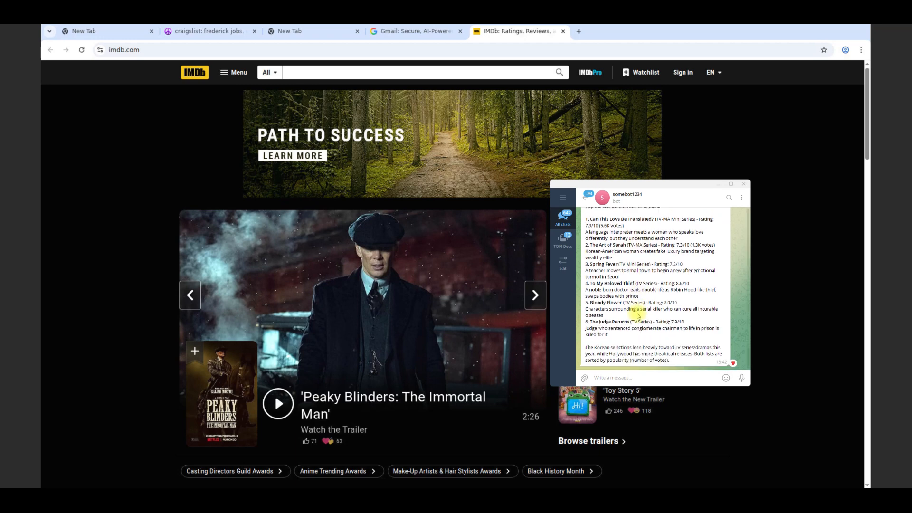